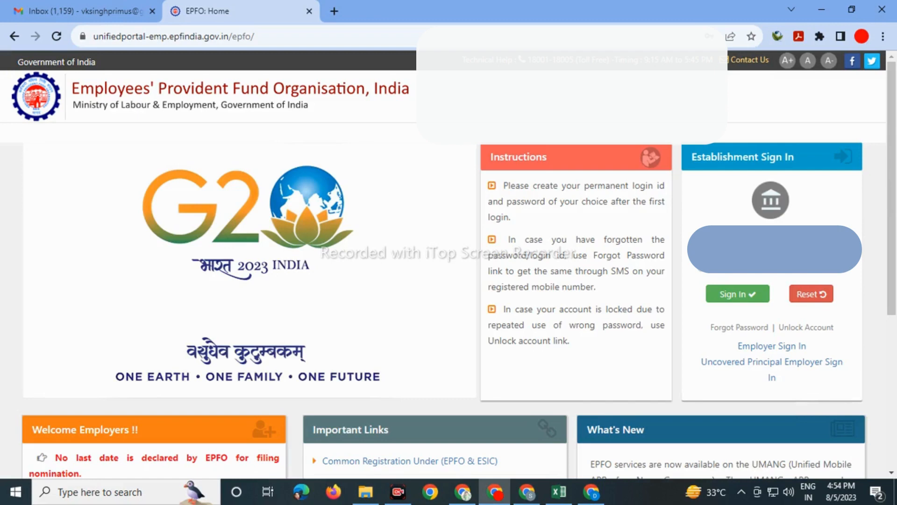
Step: Sign in to the establishment account, dismiss the Pension on Higher Wages notice, and open the individual member registration form
click(738, 293)
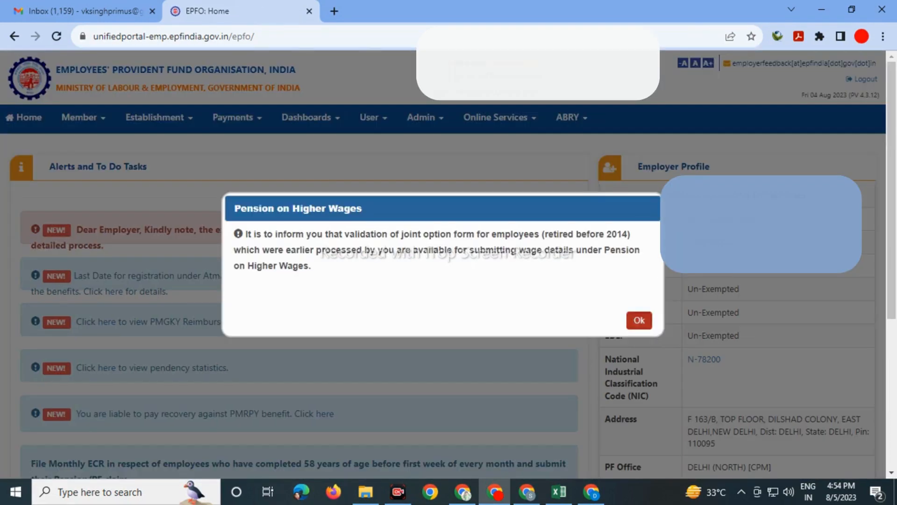
click(640, 320)
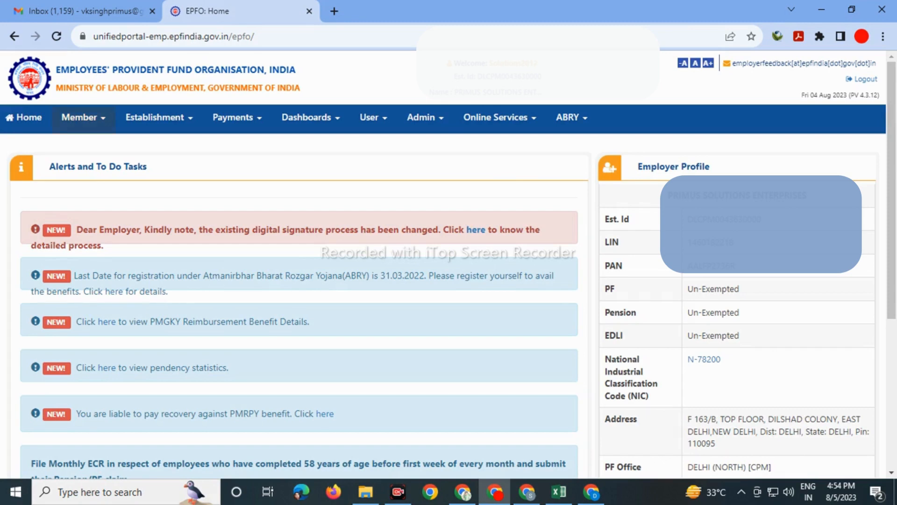
click(84, 117)
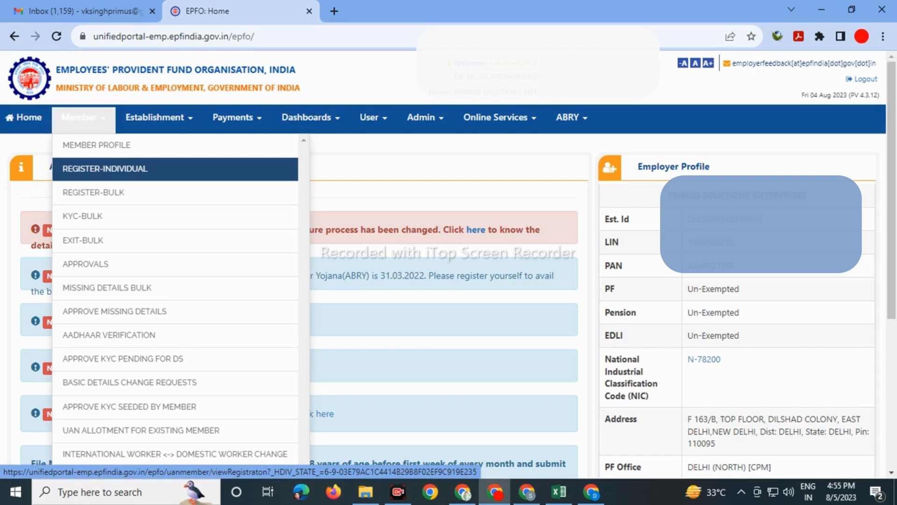
click(105, 169)
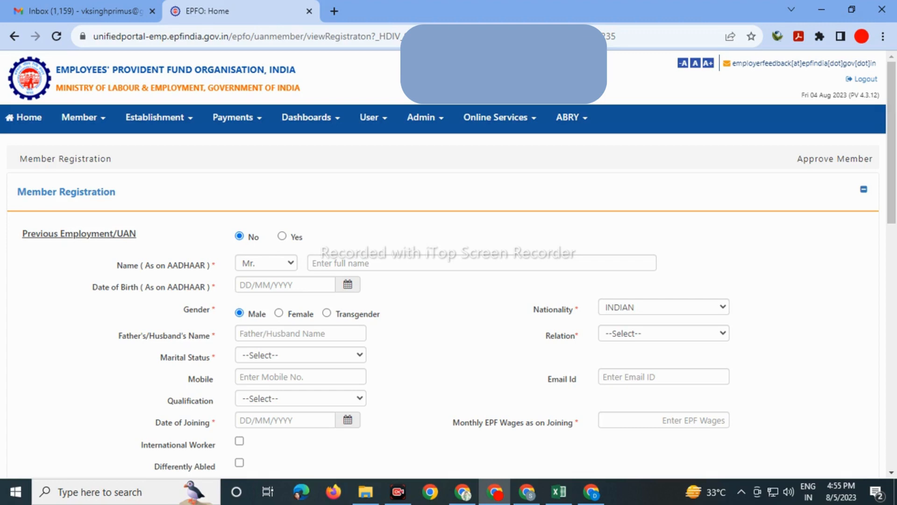
Step: Examine the registration form's Relation, Marital Status and Qualification choices and the KYC document fields
click(664, 333)
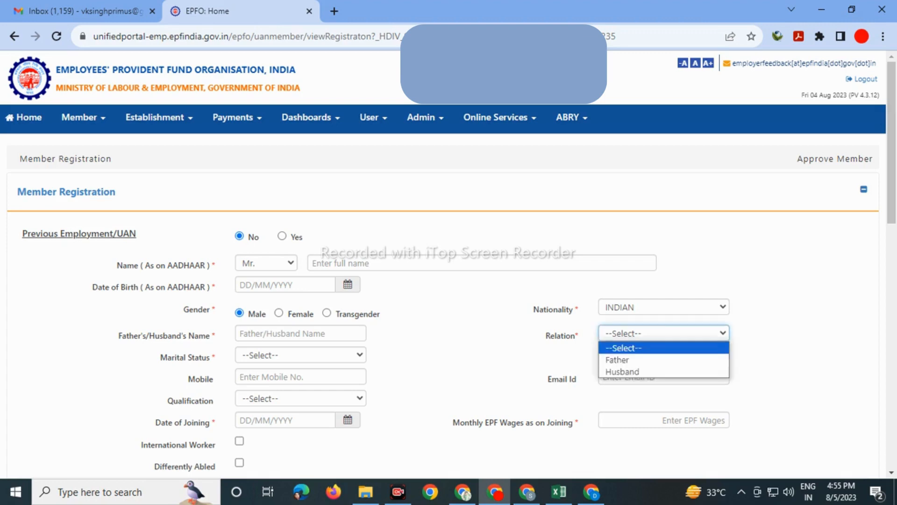
click(664, 333)
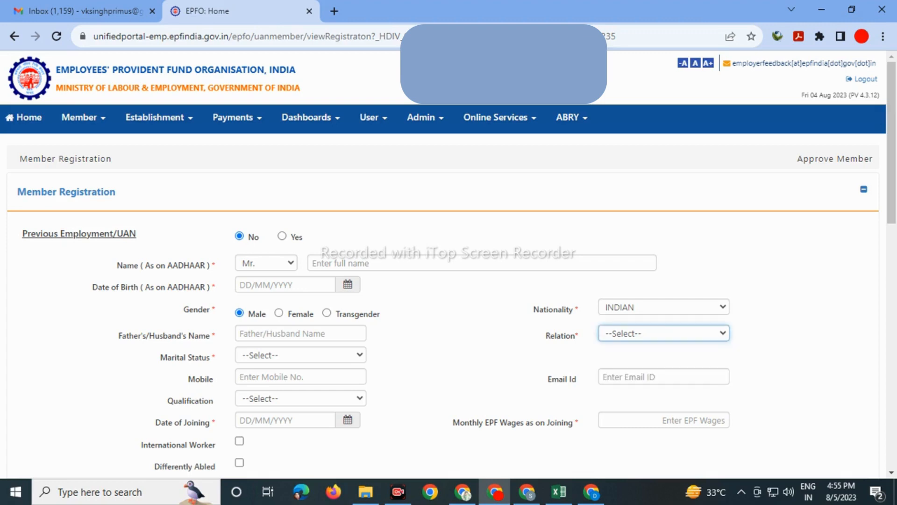
click(300, 356)
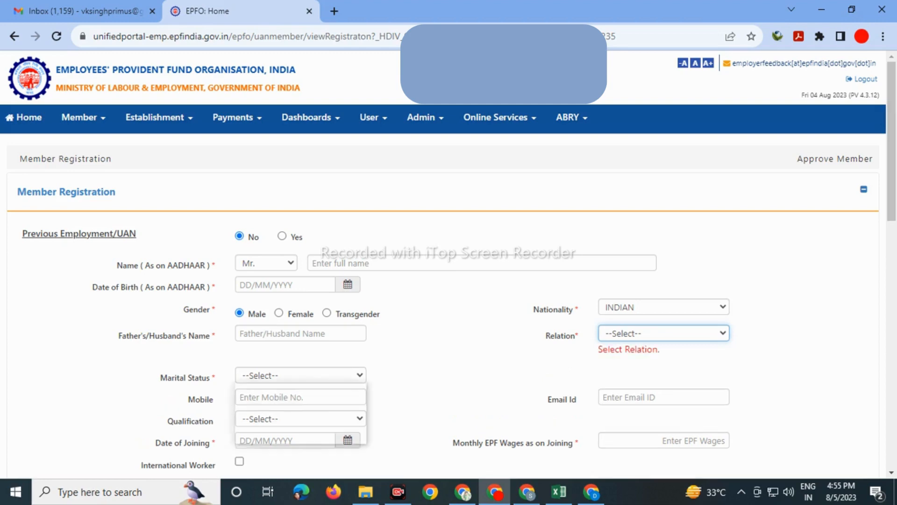
click(444, 374)
scroll(444, 374, down, 2)
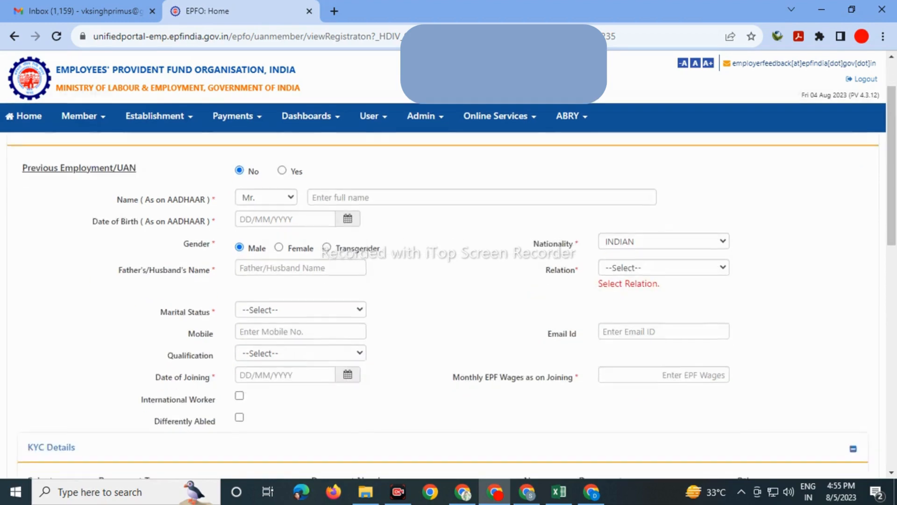
click(300, 288)
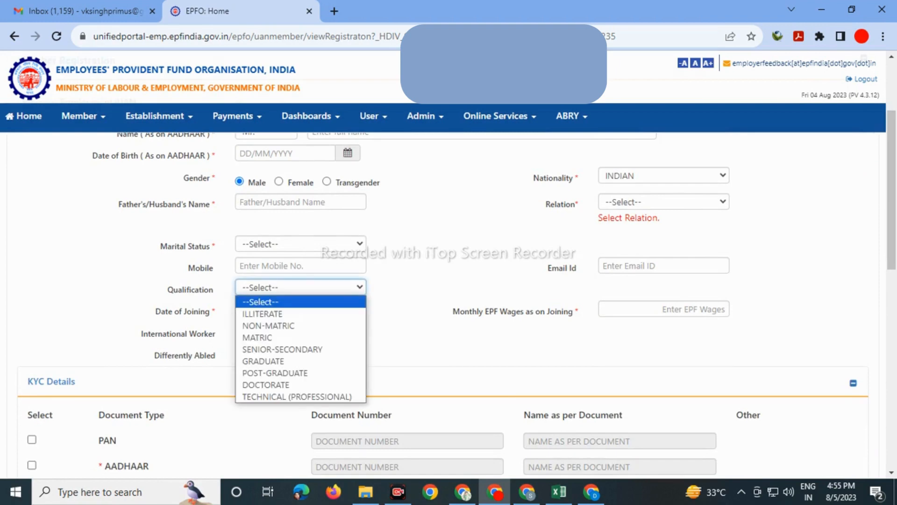
click(300, 287)
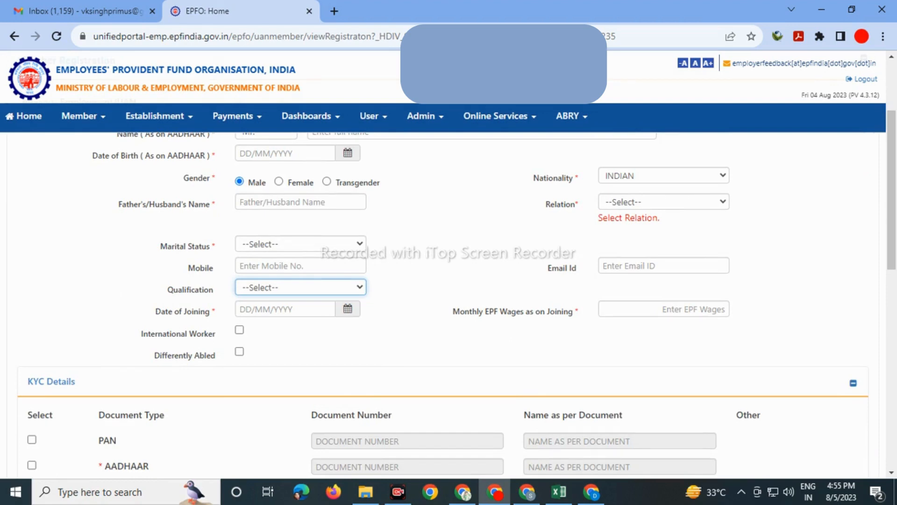
scroll(449, 303, down, 3)
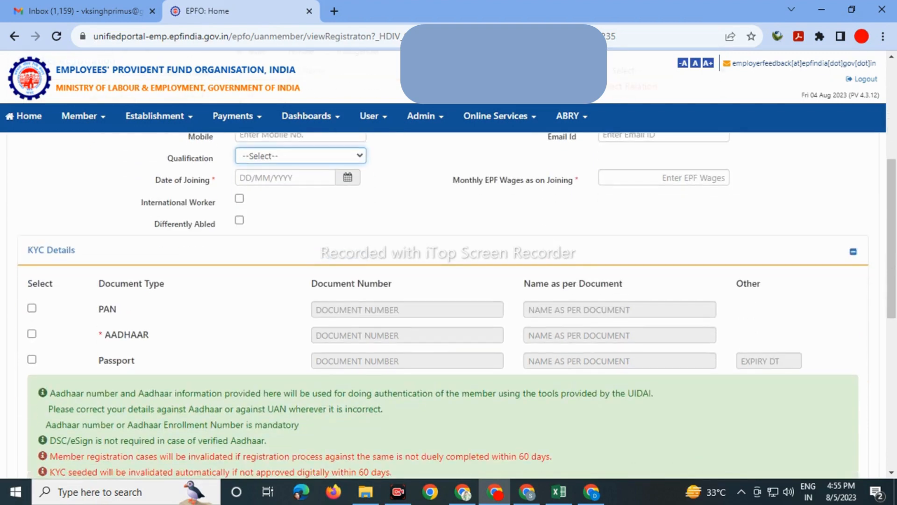
scroll(449, 304, up, 3)
click(300, 287)
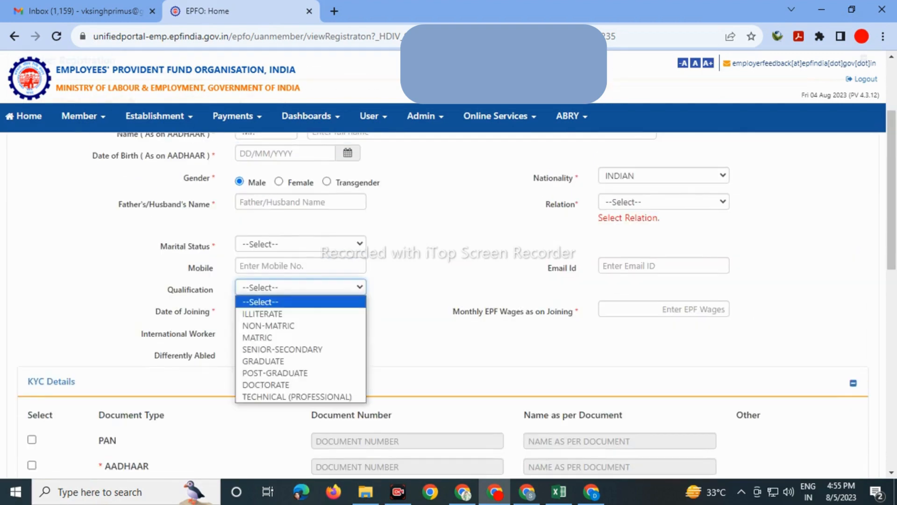
click(301, 287)
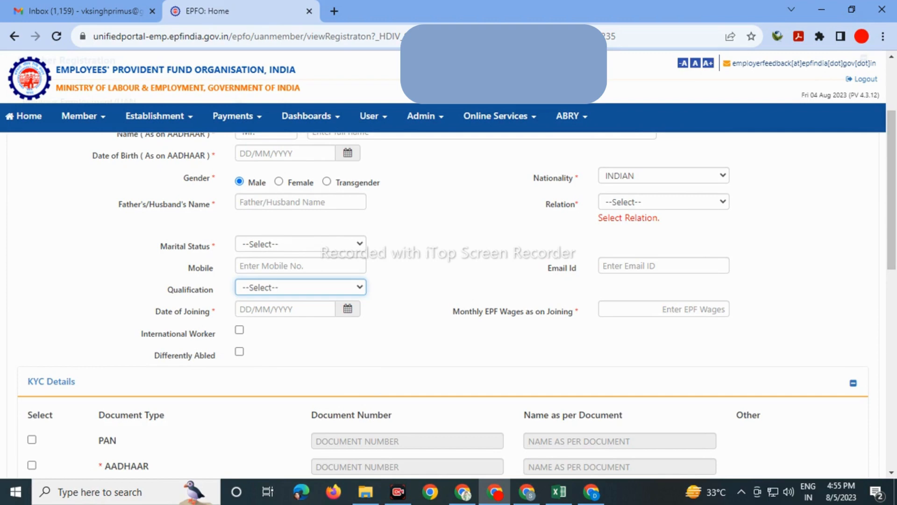
scroll(449, 294, down, 3)
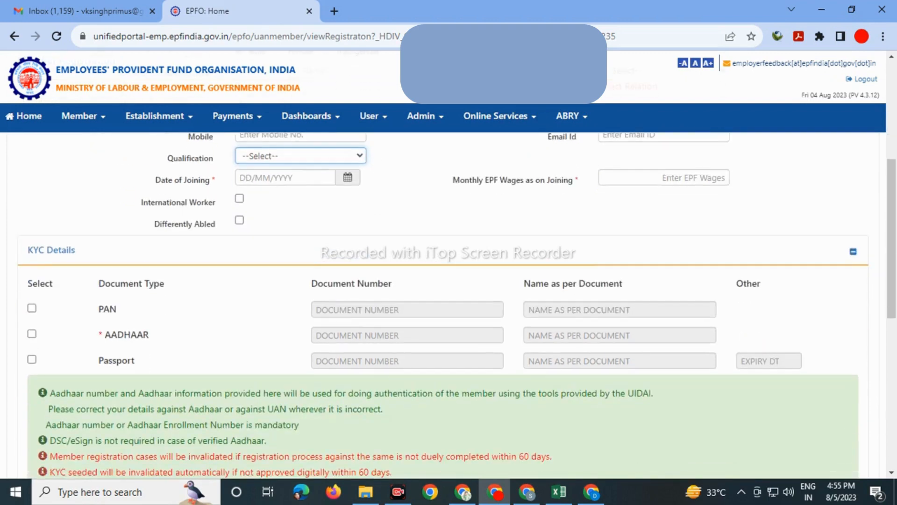
scroll(448, 294, up, 3)
click(301, 287)
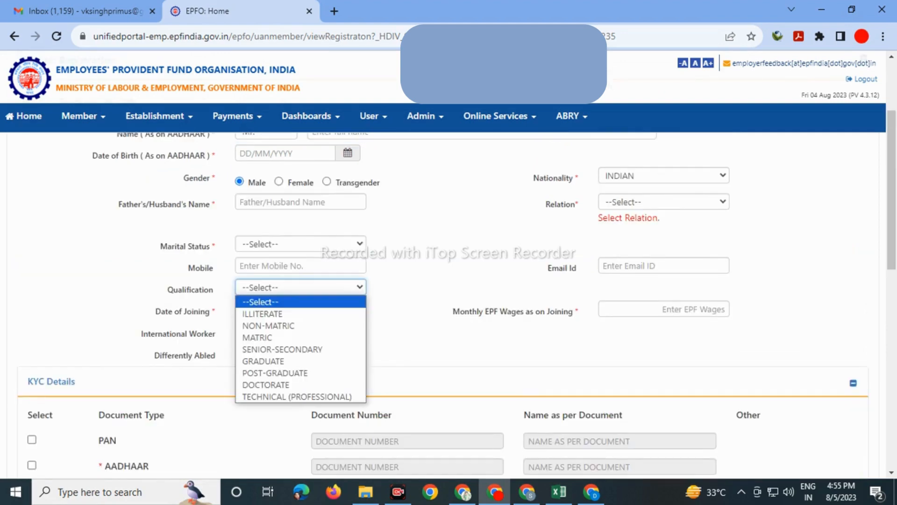
click(301, 287)
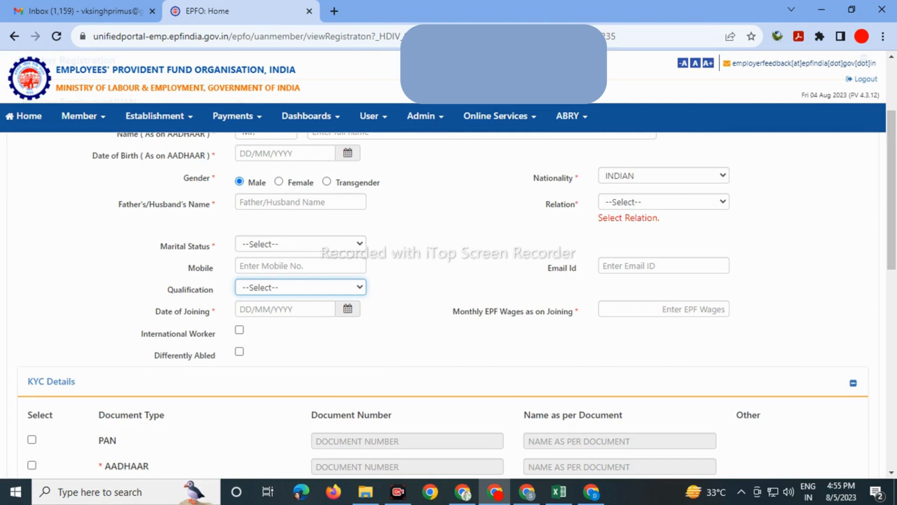
scroll(448, 304, down, 3)
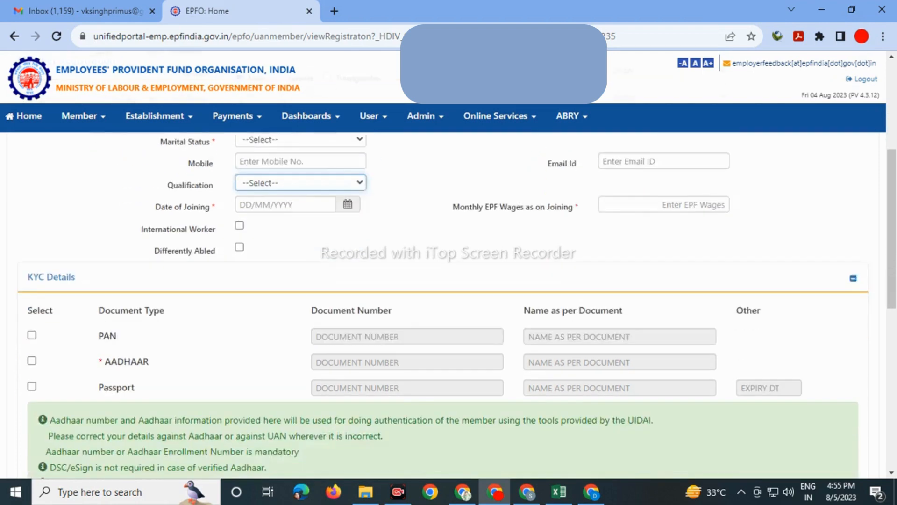
scroll(443, 304, up, 2)
click(301, 287)
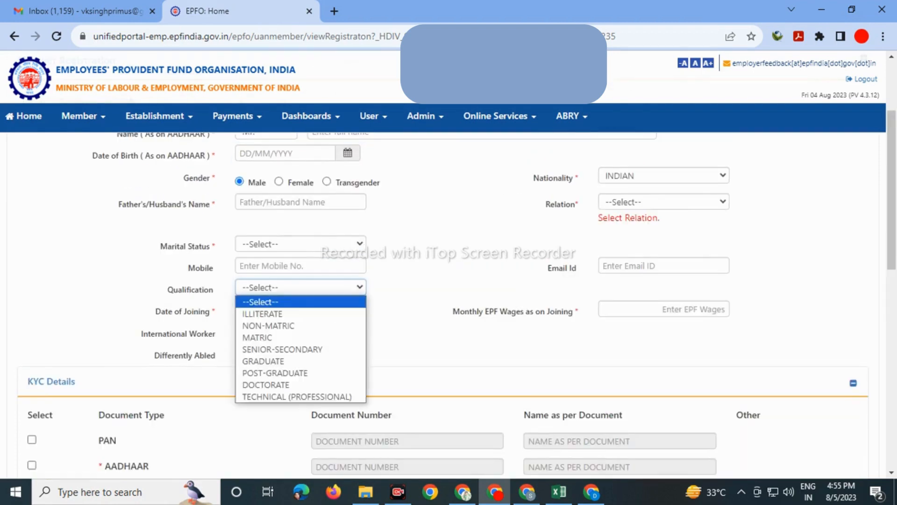
key(Escape)
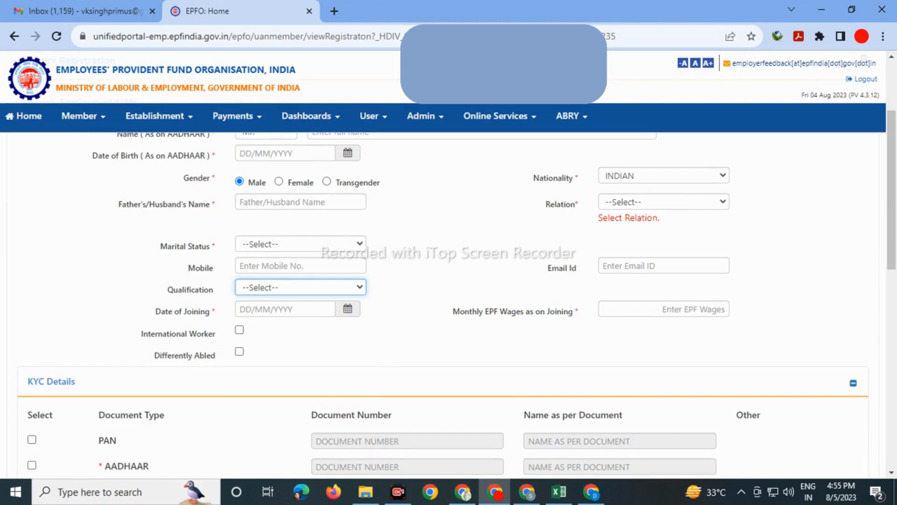
scroll(448, 304, down, 3)
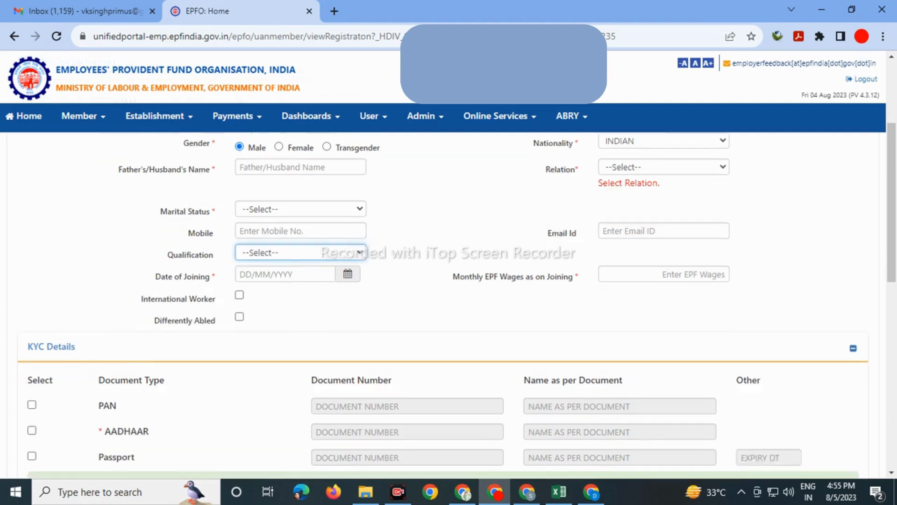
scroll(449, 304, up, 3)
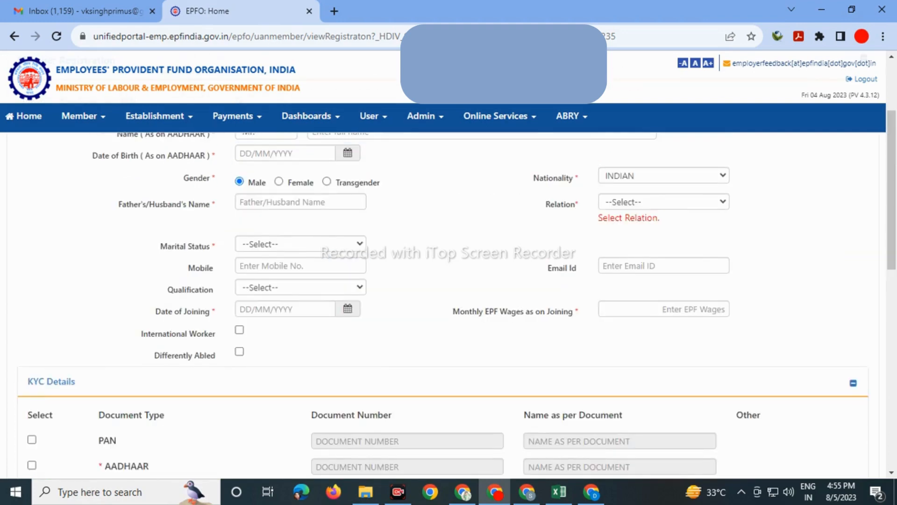
click(300, 288)
click(300, 288)
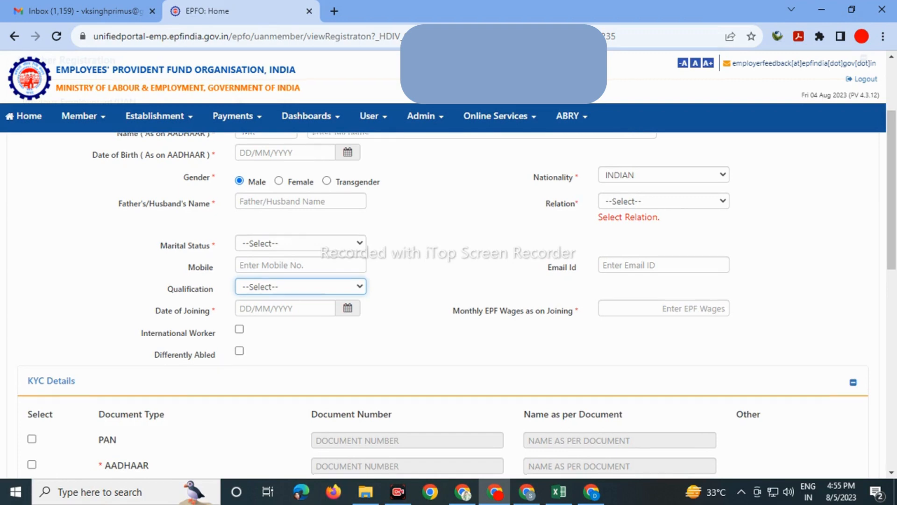
Step: Save the completed member registration, confirm the save, and check the form's section for member details pending approval
scroll(449, 303, down, 3)
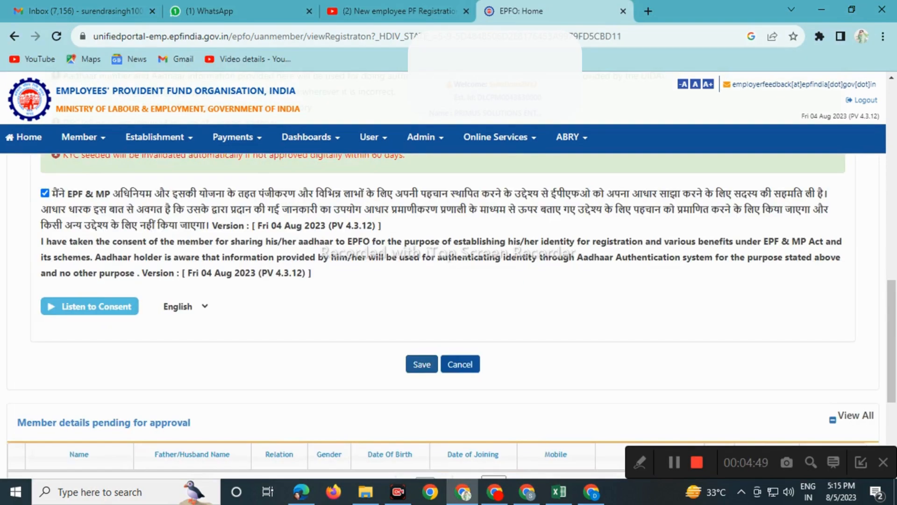
click(421, 364)
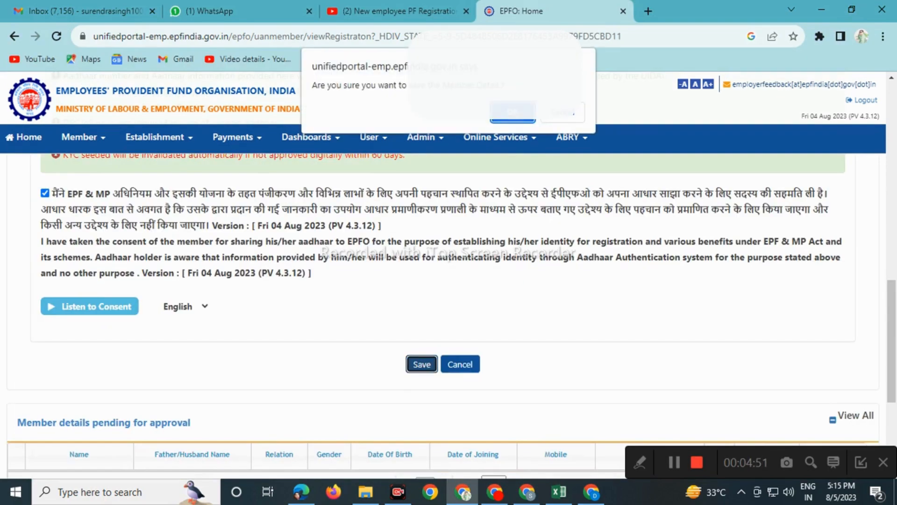
key(Return)
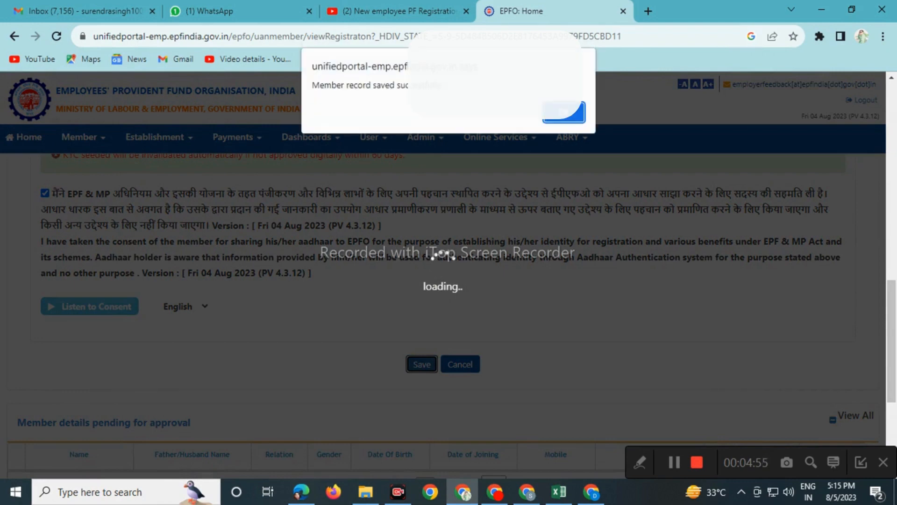
key(Return)
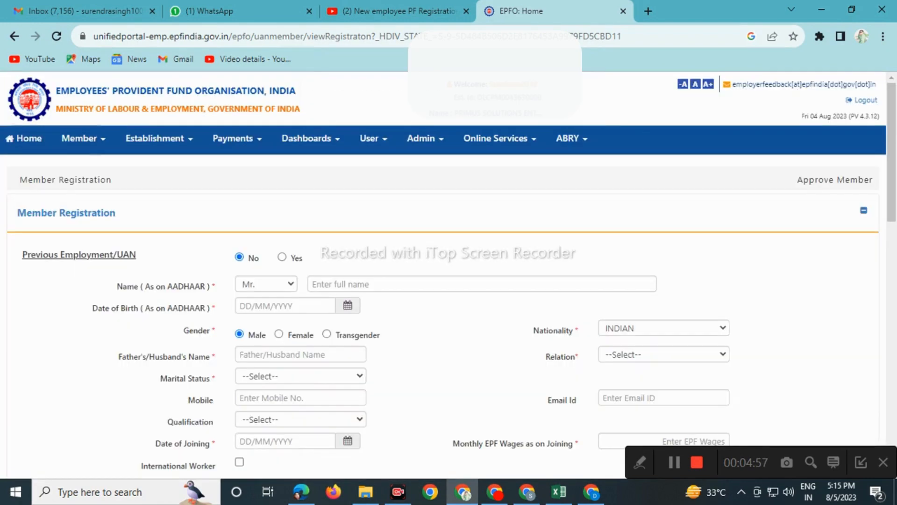
scroll(449, 280, down, 8)
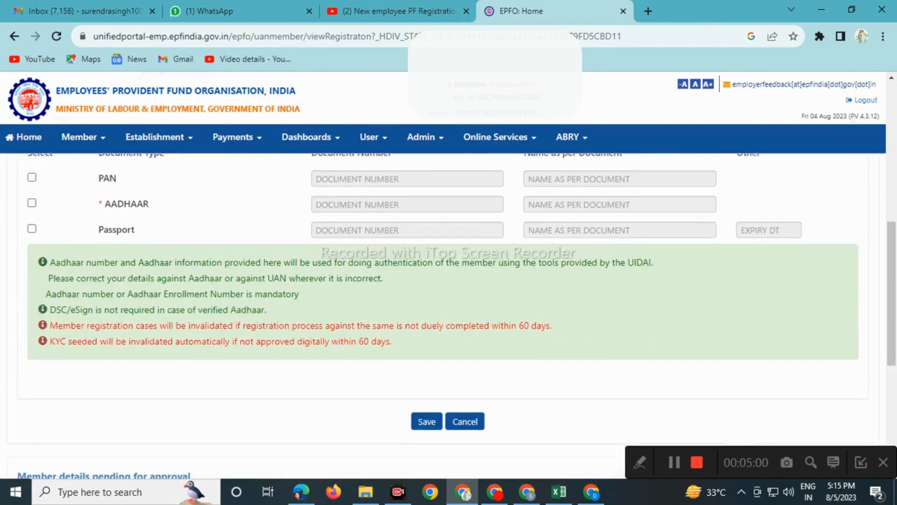
scroll(448, 280, down, 5)
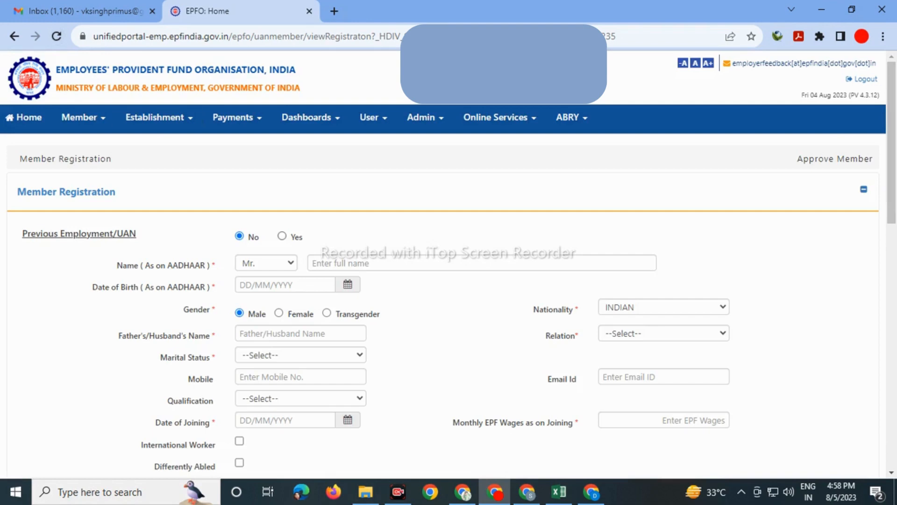
Step: Set Previous Employment/UAN to Yes and fill in the member's UAN, Aadhaar number, name and date of birth
click(282, 236)
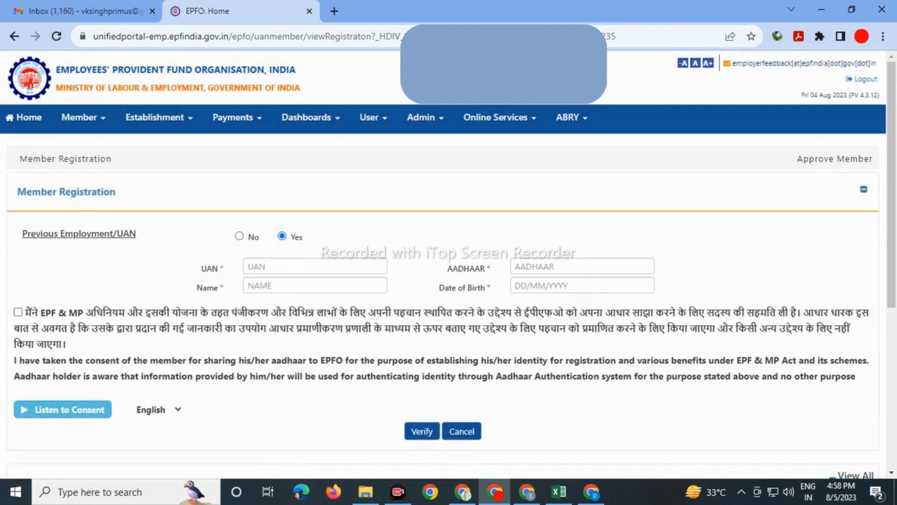
click(315, 266)
click(337, 294)
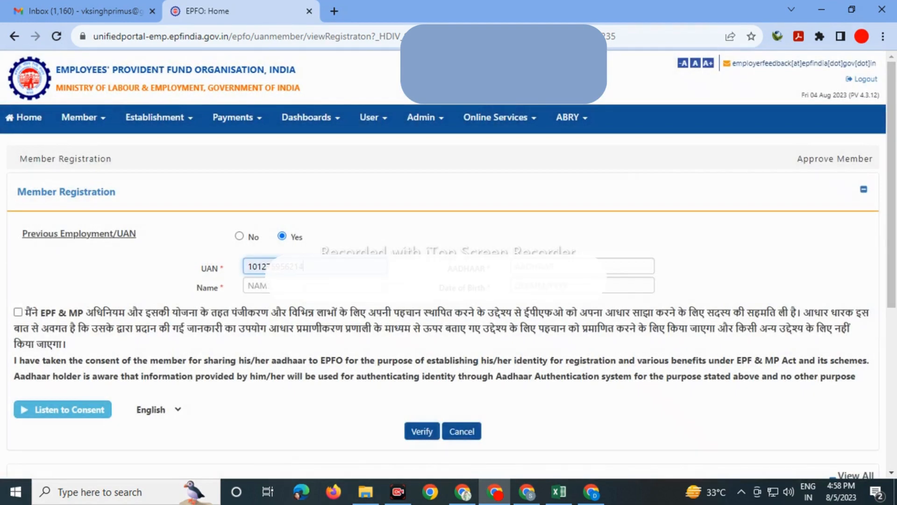
click(556, 267)
click(556, 286)
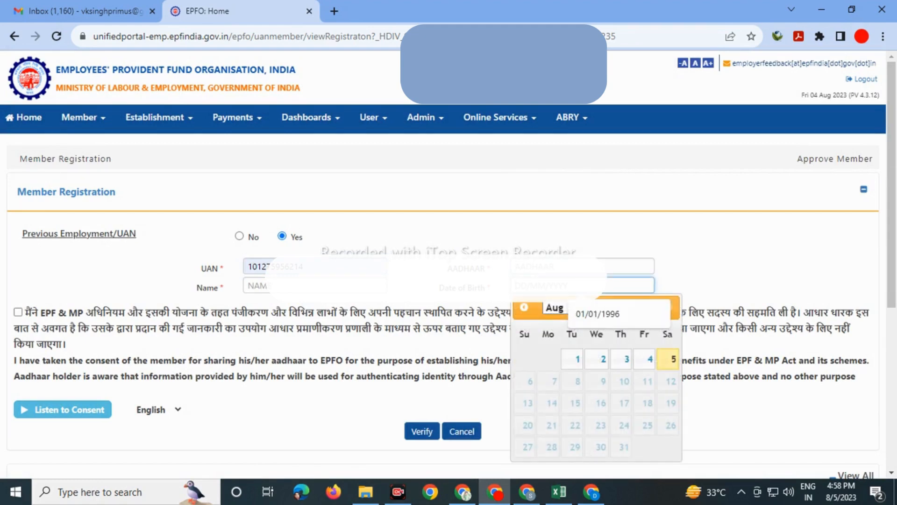
click(598, 314)
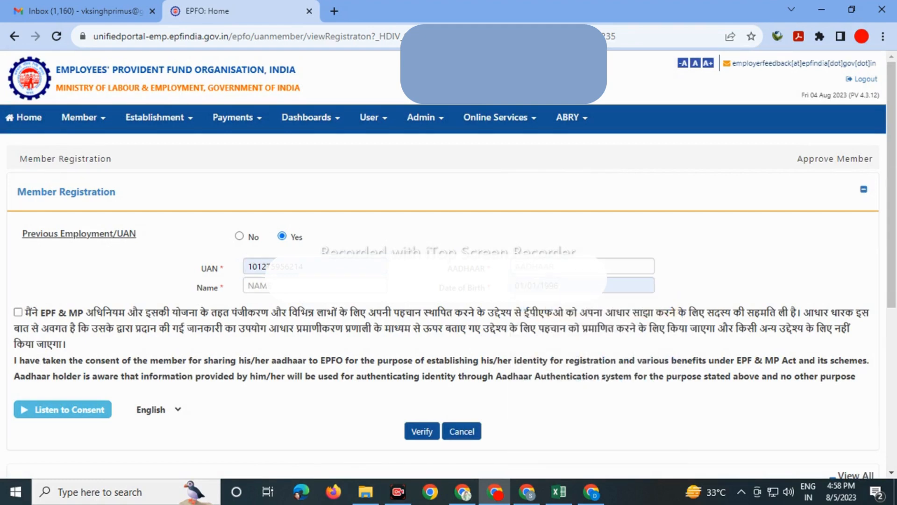
click(556, 266)
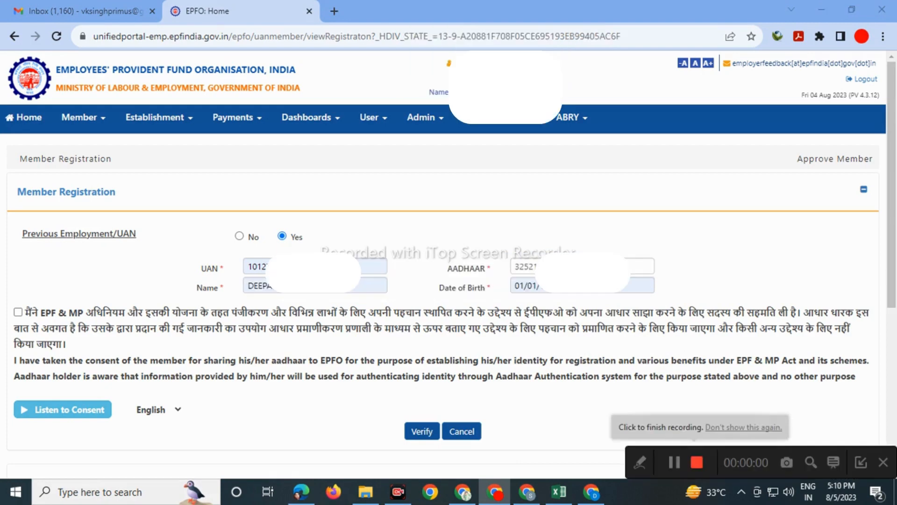
Step: Accept the member's Aadhaar-sharing consent, verify the entered details, and accept the matched member details
click(18, 311)
click(422, 431)
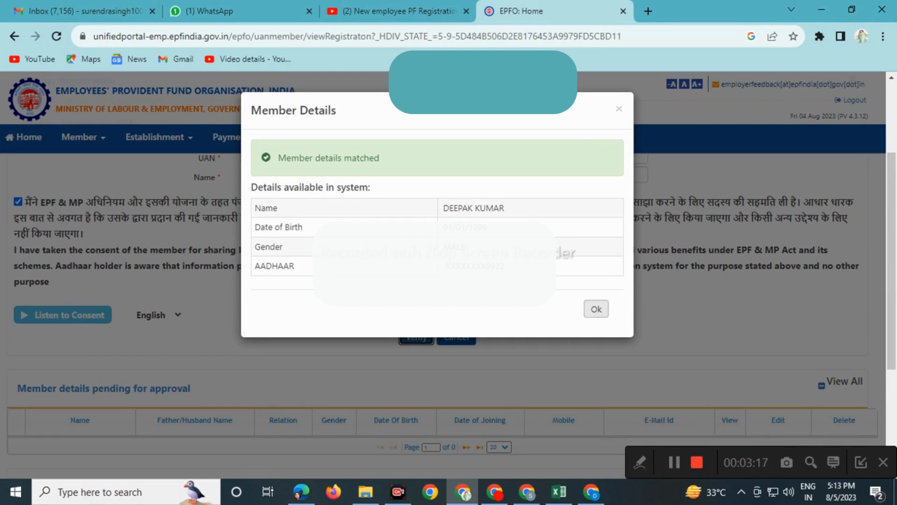
click(596, 308)
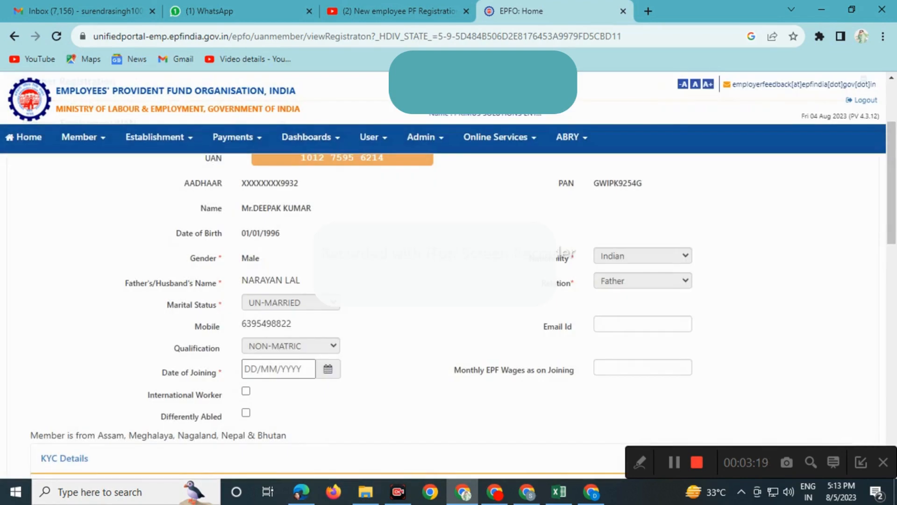
Step: Set the member's Date of Joining to 05/07/2023, leaving the Email Id empty
scroll(443, 299, up, 2)
scroll(443, 299, down, 2)
click(642, 324)
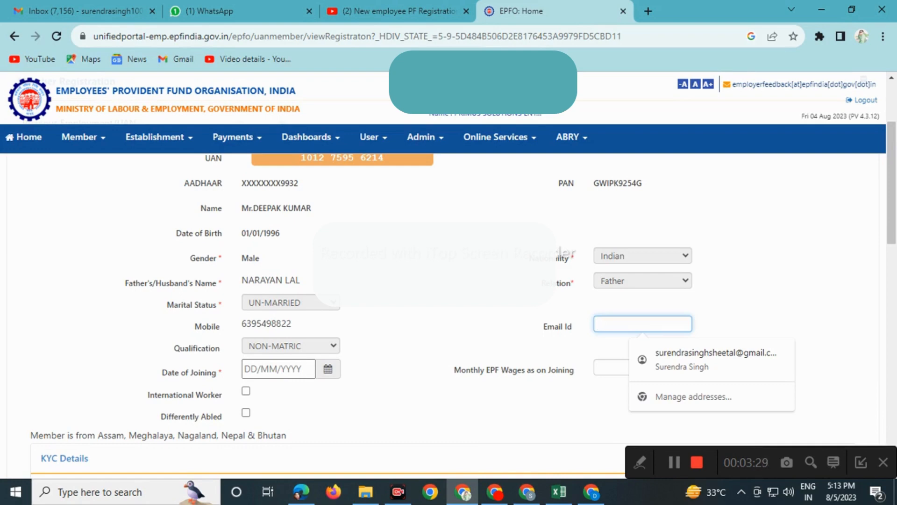
click(528, 347)
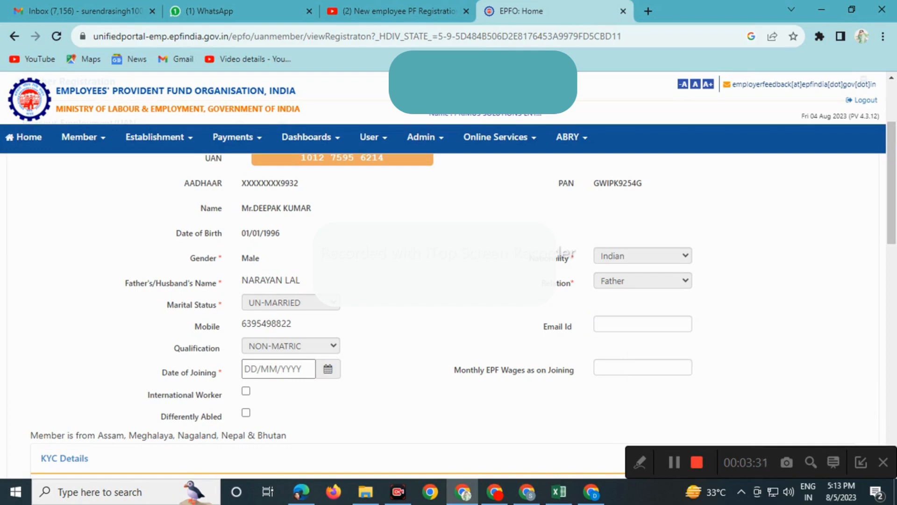
click(279, 369)
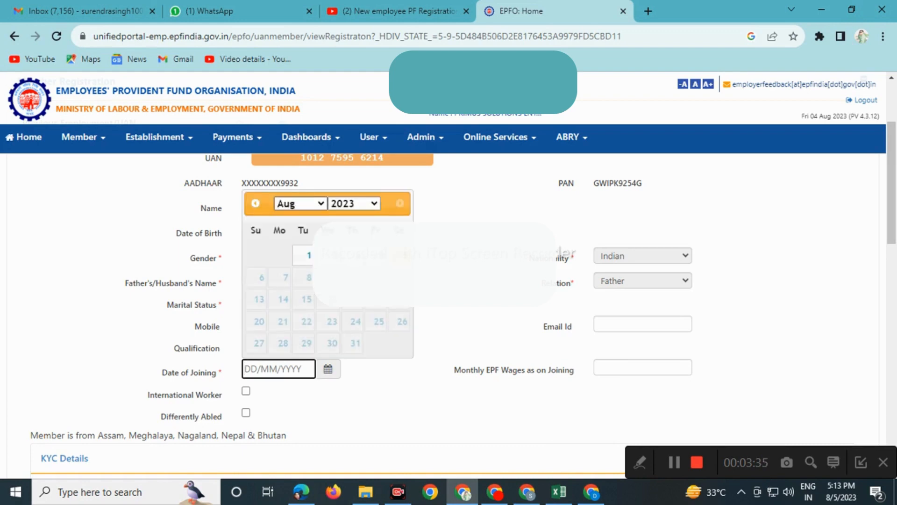
click(299, 203)
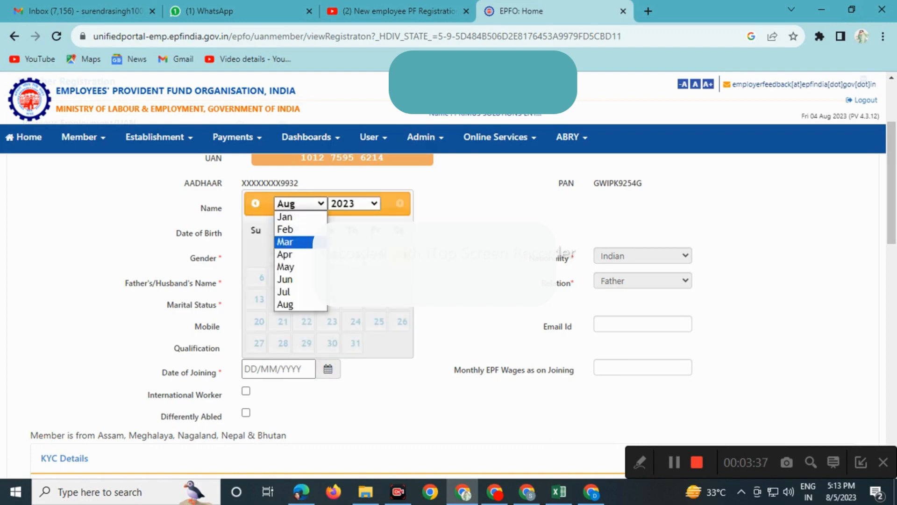
click(283, 291)
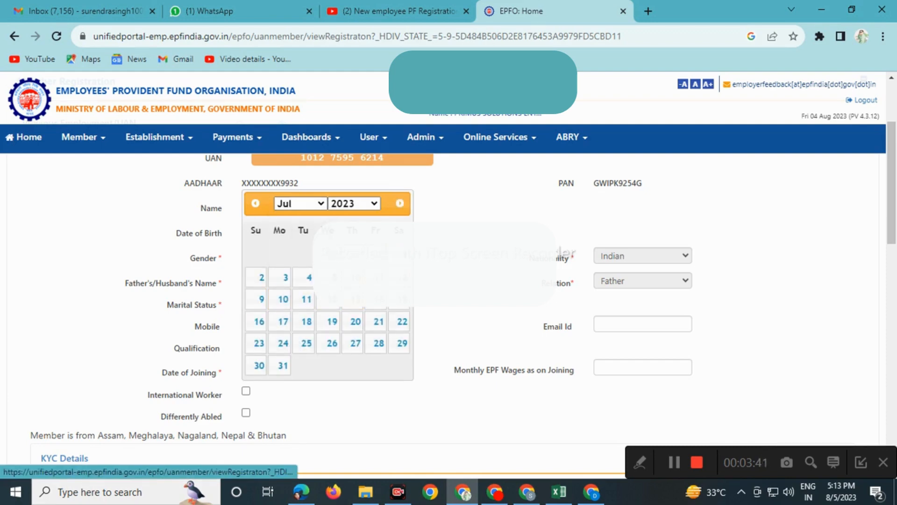
click(329, 277)
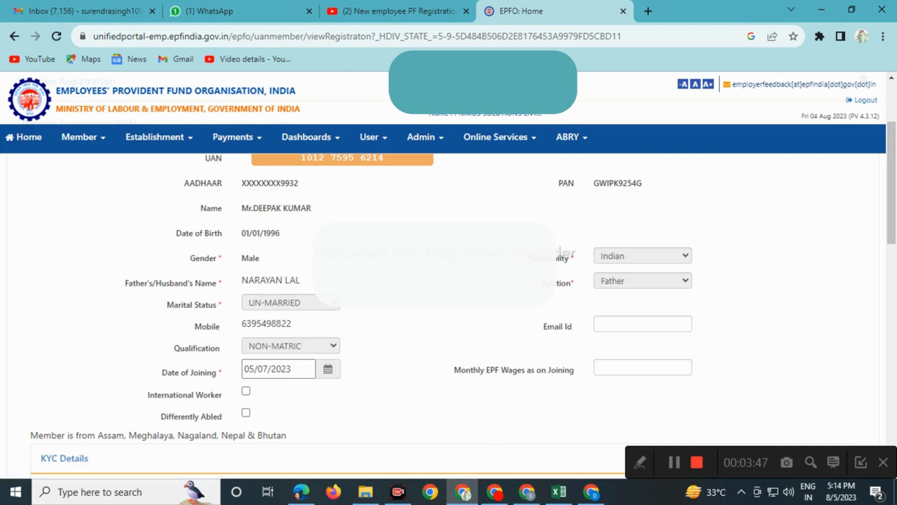
Step: Switch to the July salary workbook in Excel and calculate the monthly wage as +494*26 in cell G26
click(559, 492)
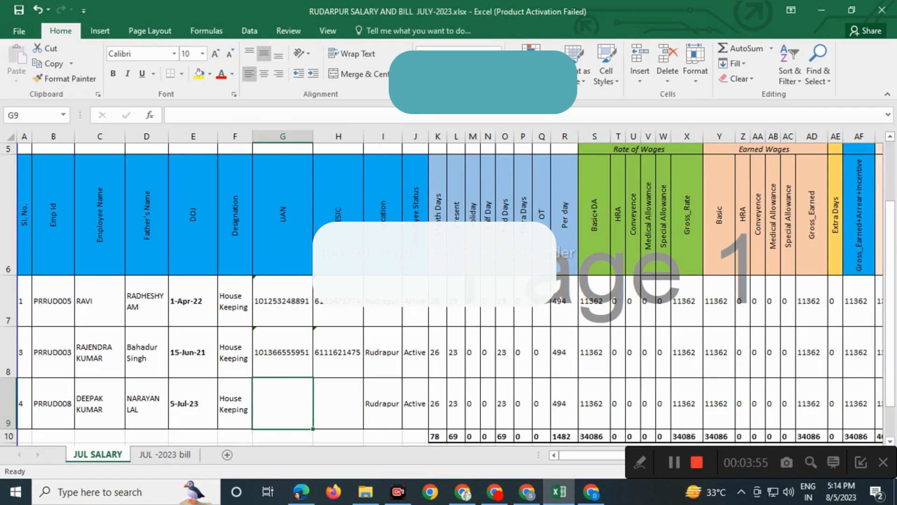
scroll(442, 293, down, 4)
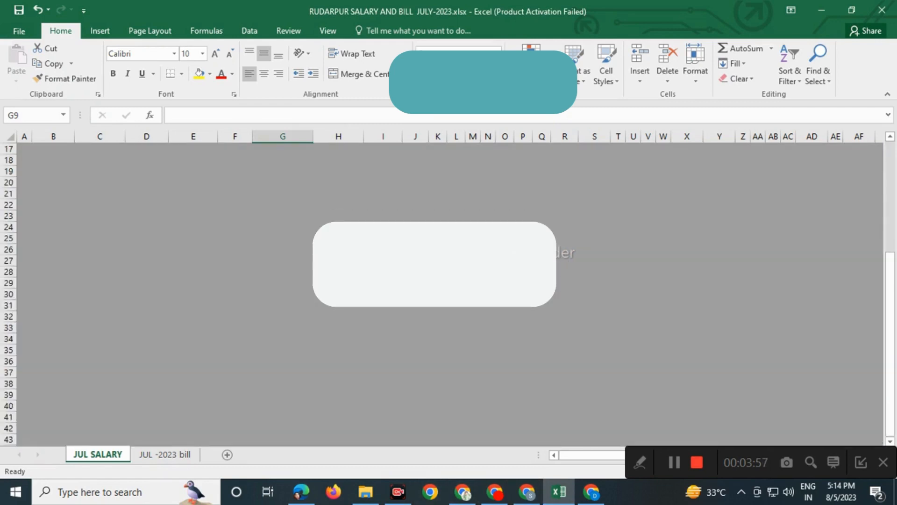
scroll(282, 283, up, 1)
click(282, 283)
text(+)
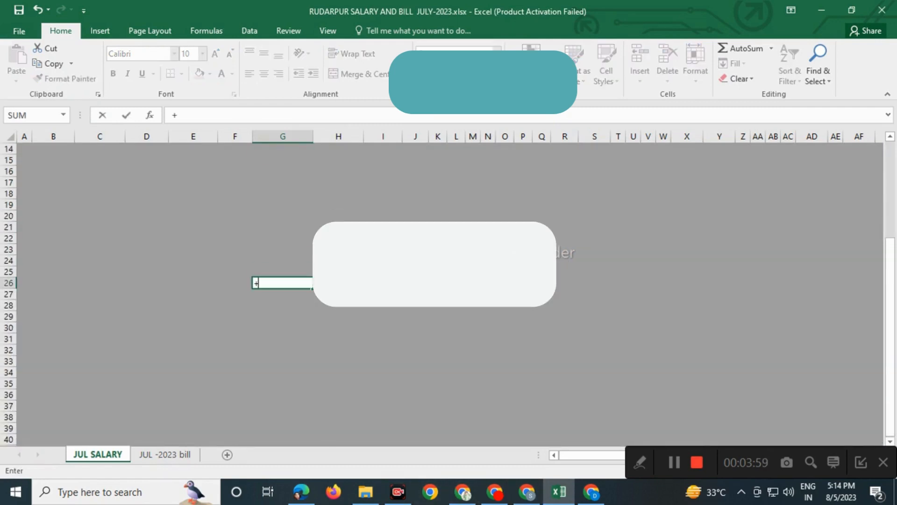
text(494*26)
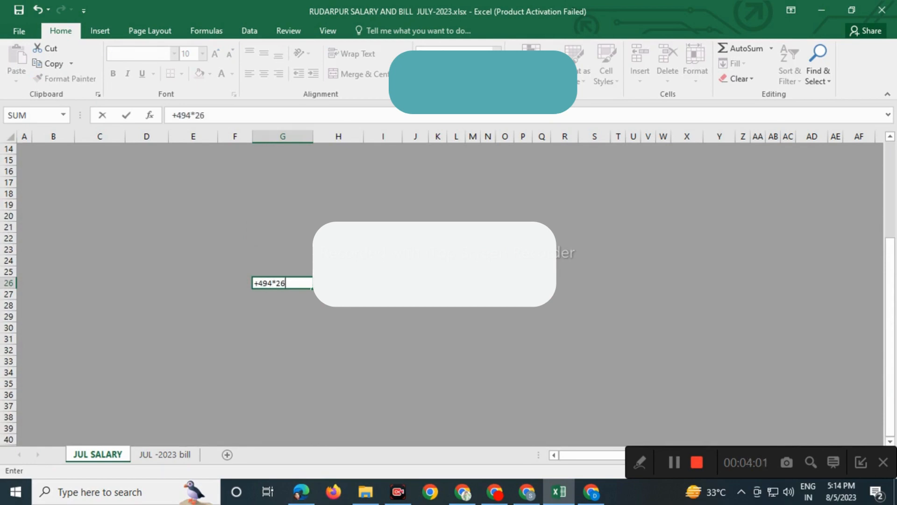
key(Return)
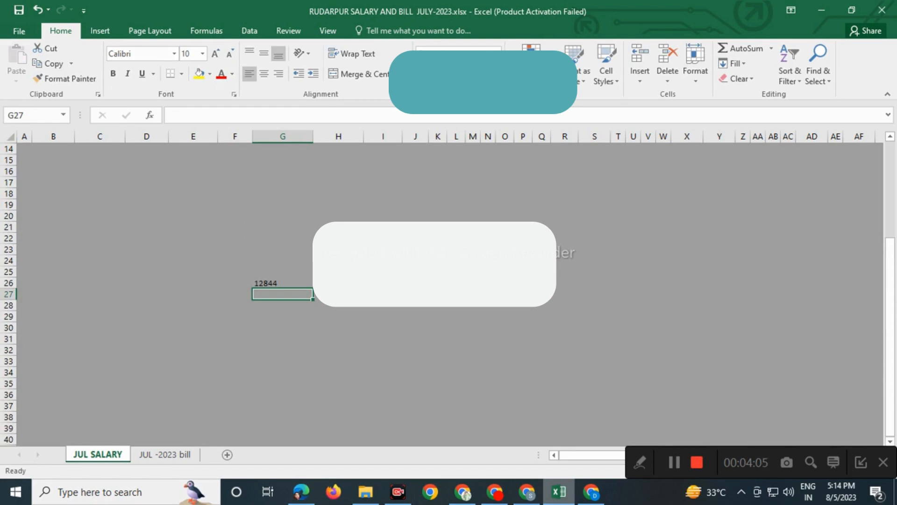
Step: Return to the EPFO registration form in Chrome and set Monthly EPF Wages as on Joining to 12844
mouse_move(398, 492)
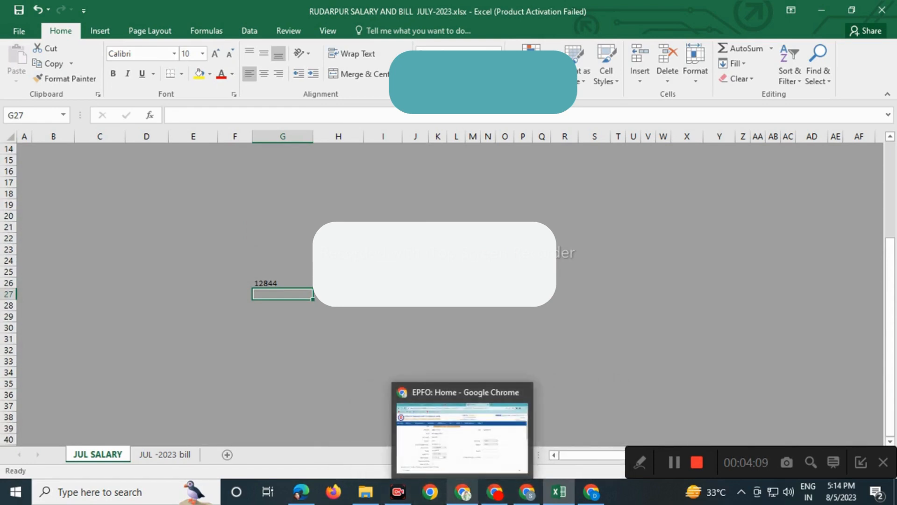
click(463, 492)
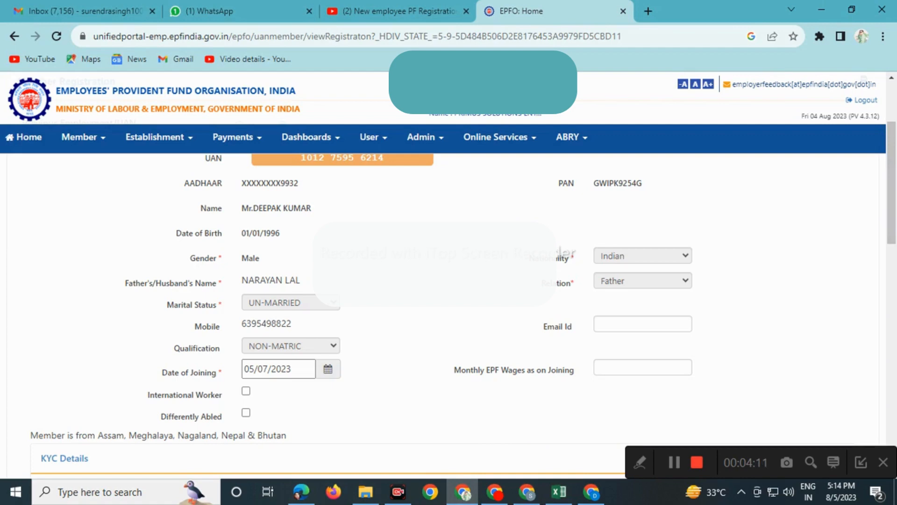
click(643, 367)
text(12844)
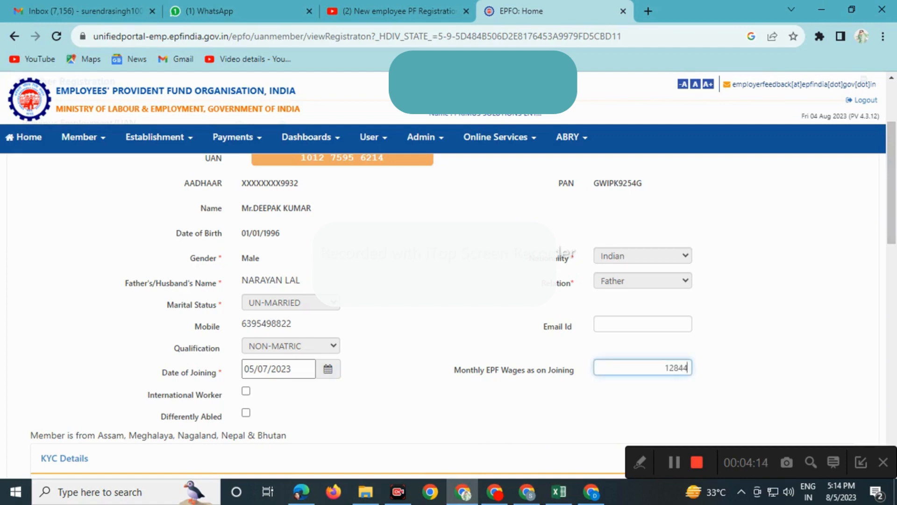
key(Tab)
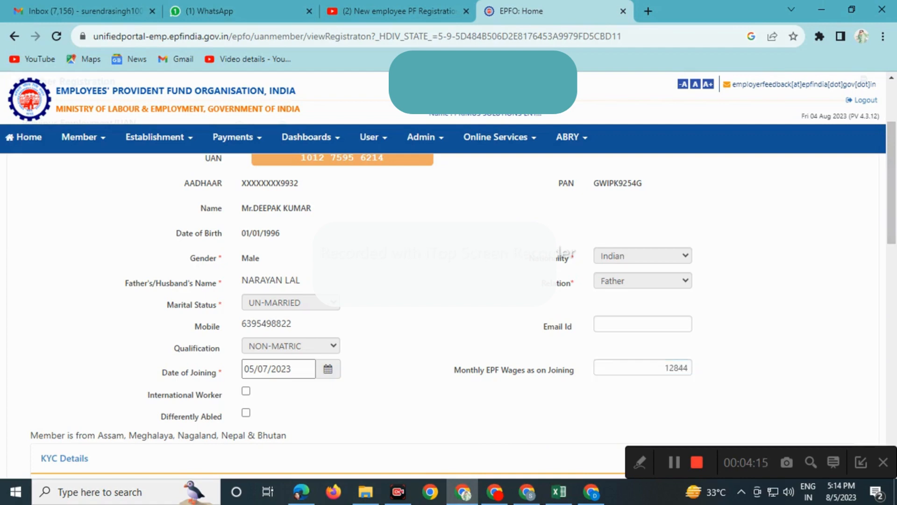
Step: Review the member's KYC details and accept the Aadhaar-sharing consent declaration below them
scroll(449, 281, down, 1)
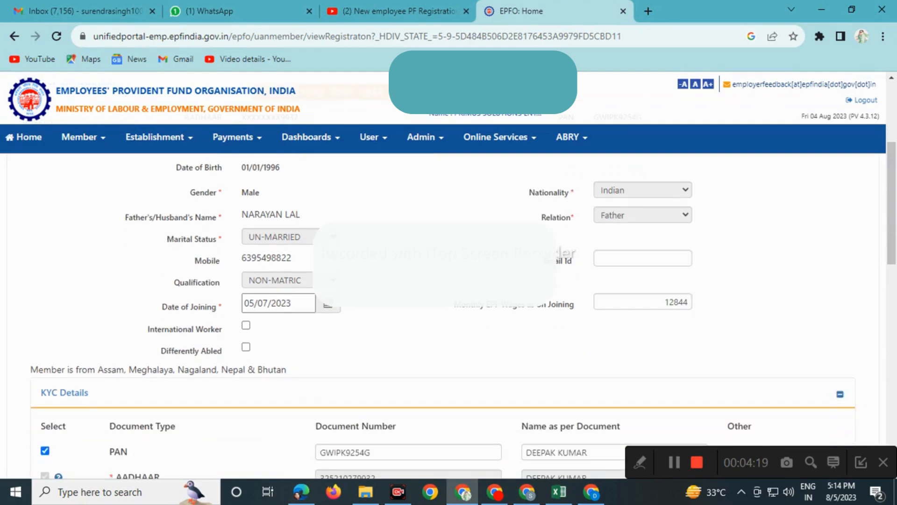
scroll(449, 281, down, 2)
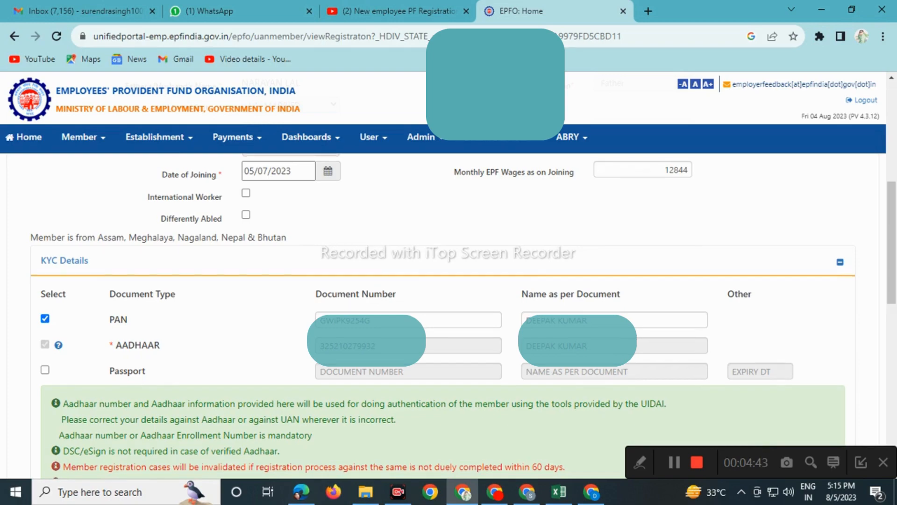
scroll(449, 299, down, 4)
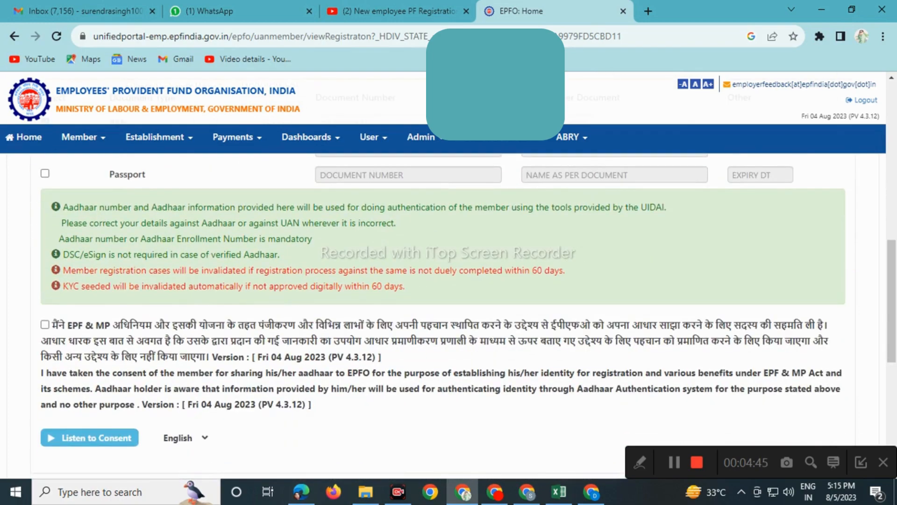
click(45, 324)
scroll(449, 299, down, 2)
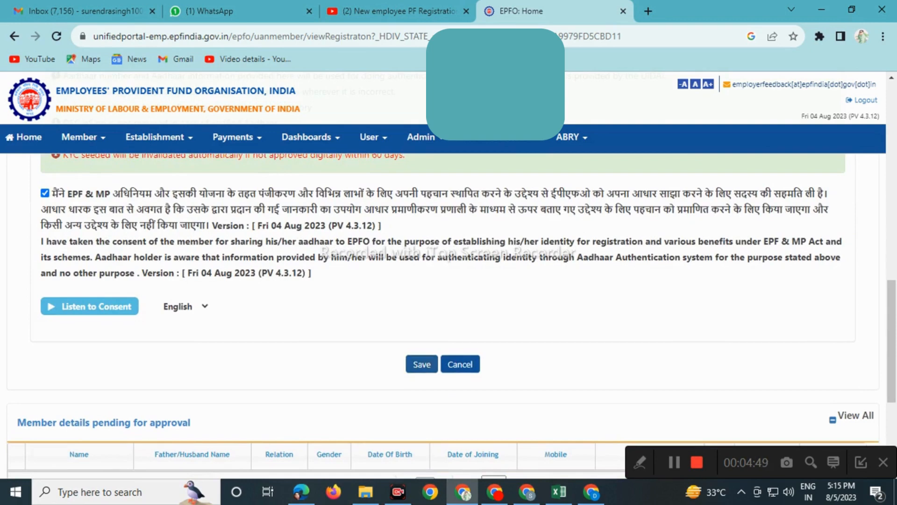
Step: Save the member registration, confirm the save, and check the member's entry under member details pending for approval
click(422, 364)
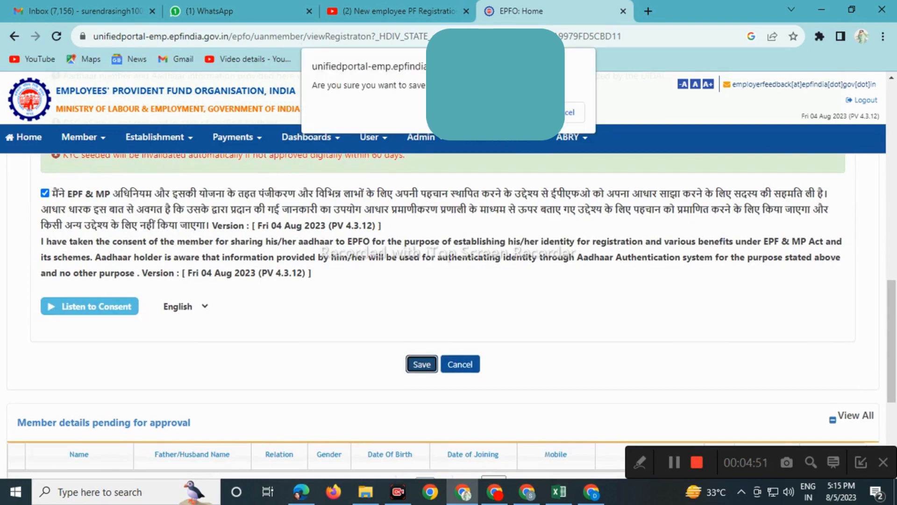
key(Return)
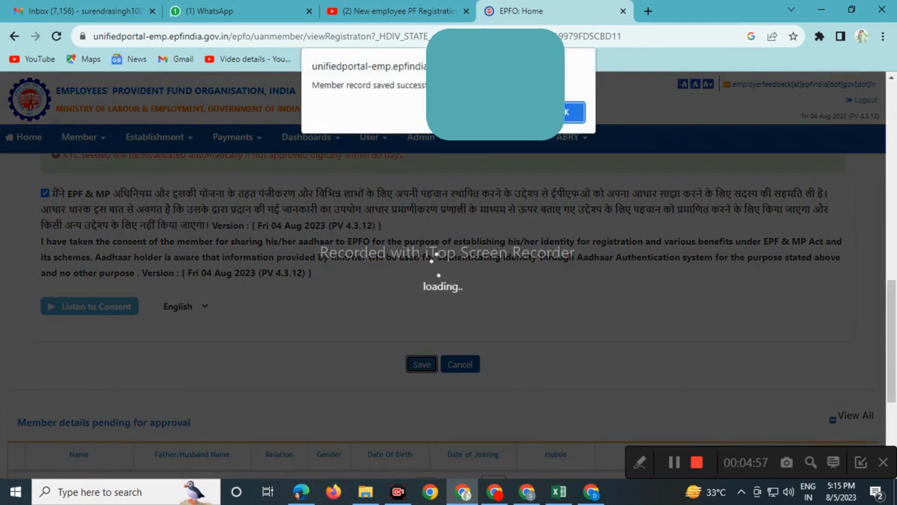
key(Return)
scroll(448, 304, down, 15)
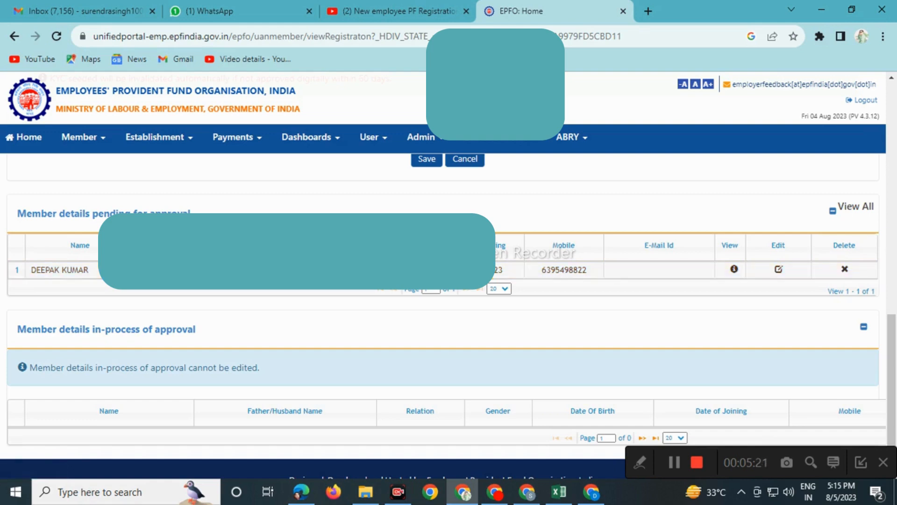
scroll(448, 276, down, 1)
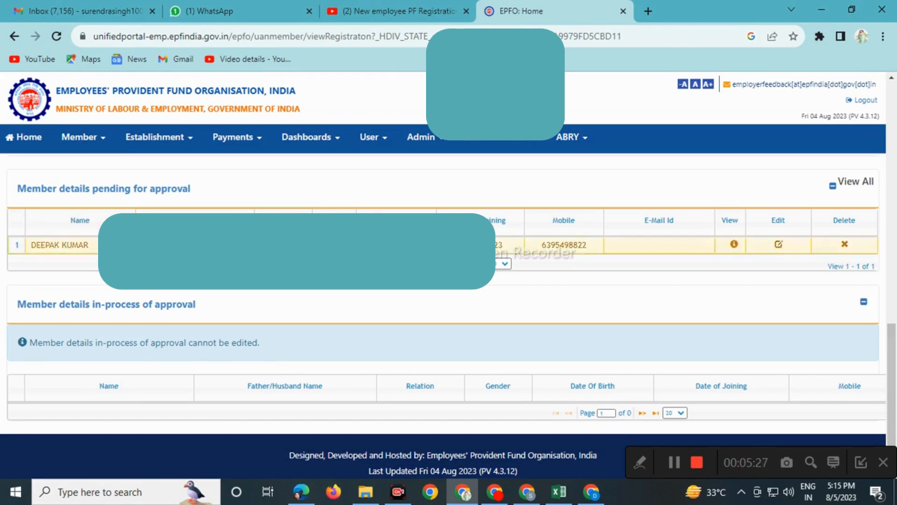
Step: Open the member approvals page, approve the pending Individual Registration and confirm the approval
scroll(448, 299, up, 8)
scroll(447, 299, up, 3)
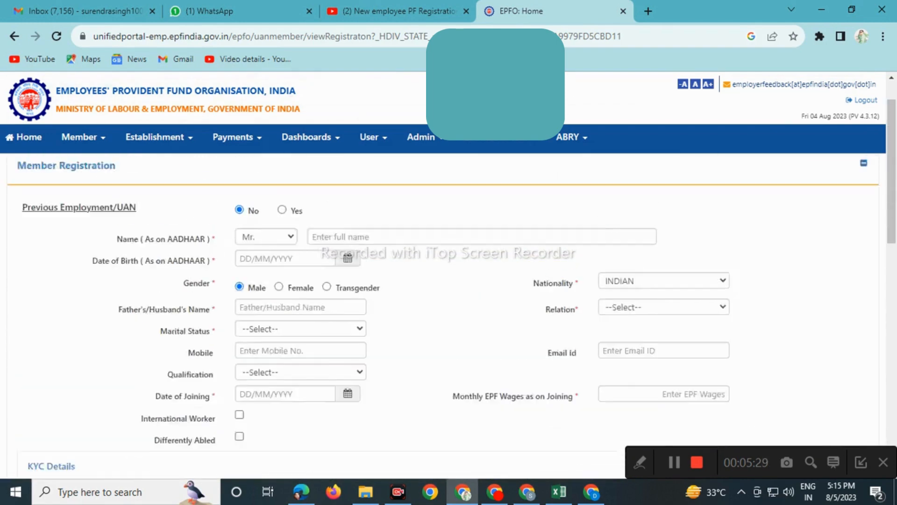
click(83, 138)
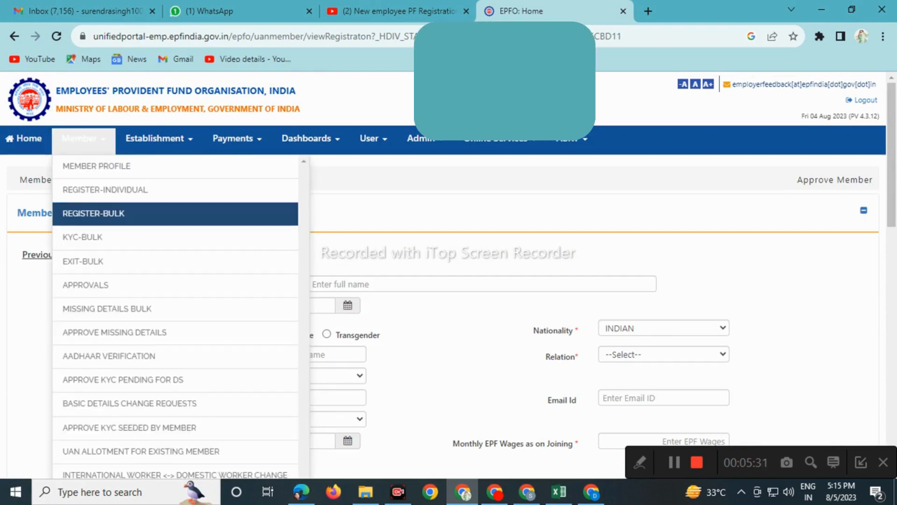
click(86, 284)
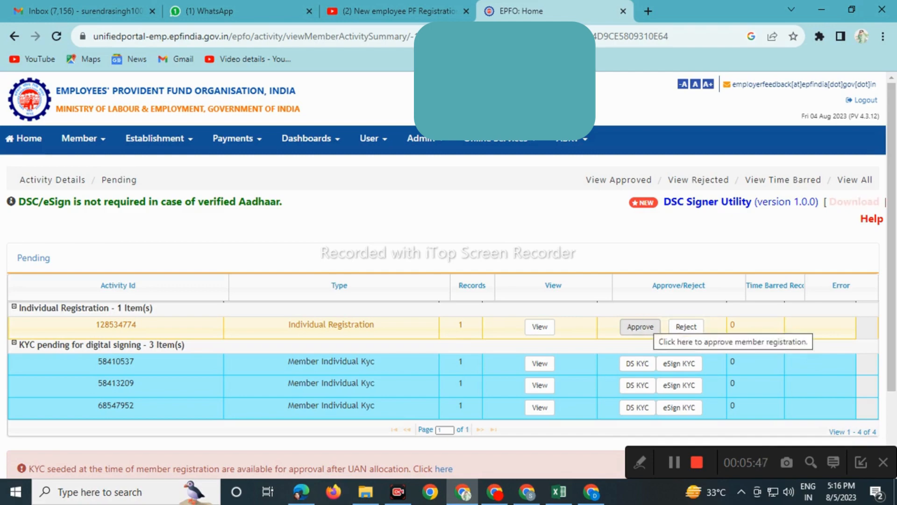
click(640, 327)
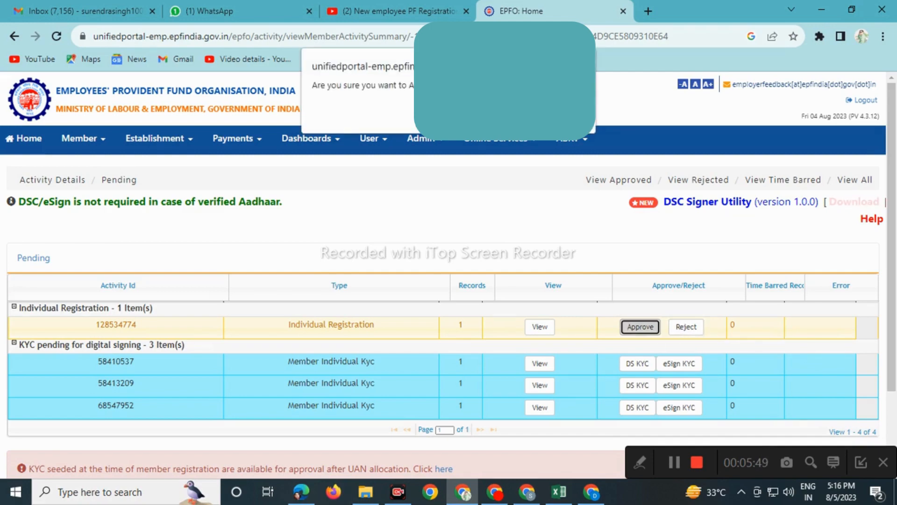
key(Return)
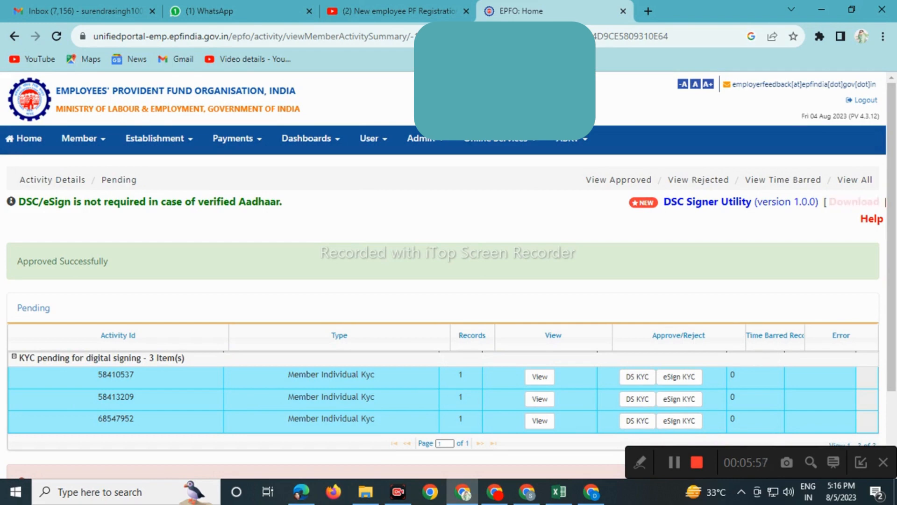
scroll(444, 280, down, 1)
scroll(448, 280, up, 1)
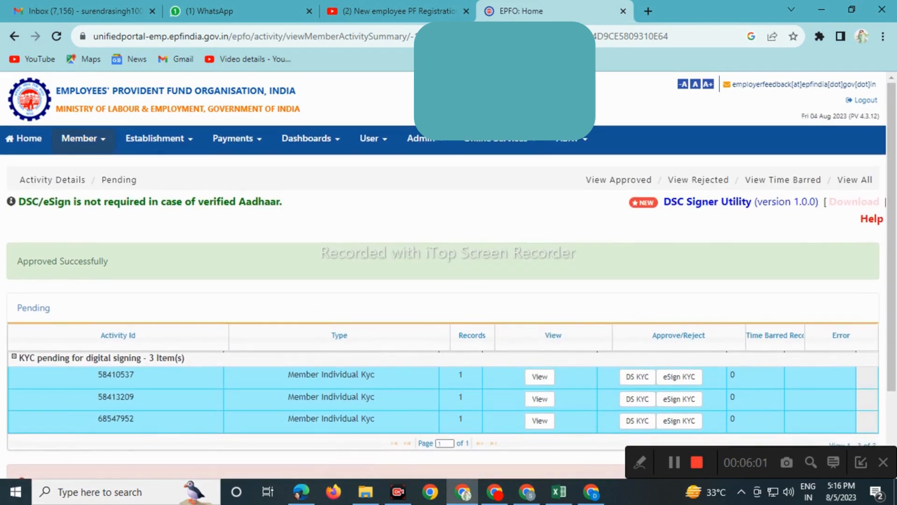
Step: Open the individual member registration form again and review its personal, joining and KYC detail fields
click(83, 138)
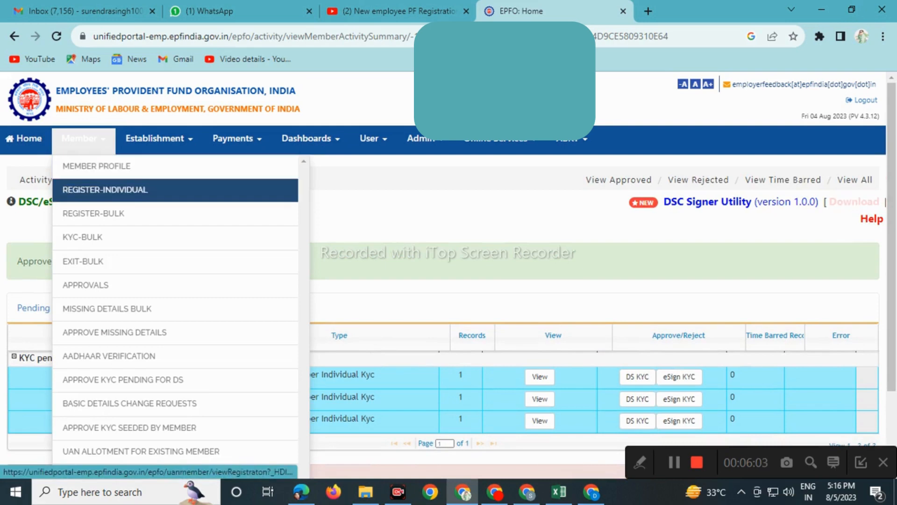
click(106, 189)
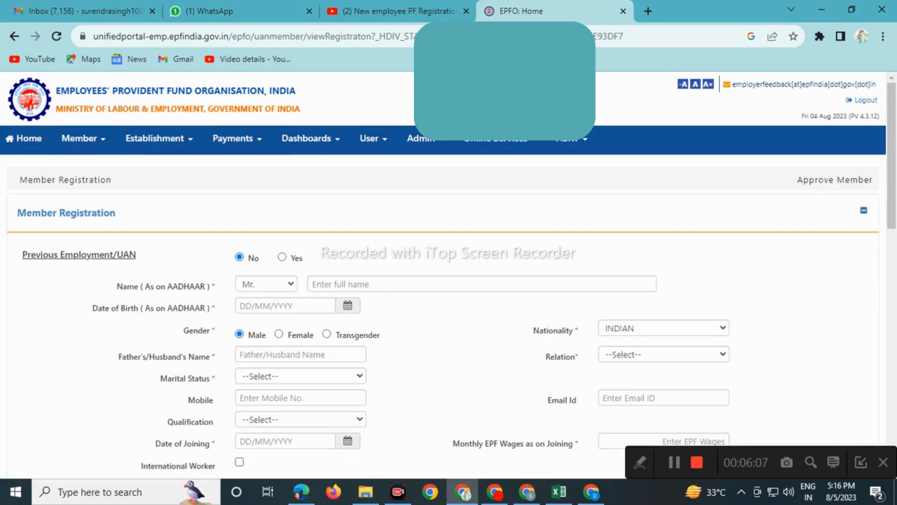
scroll(449, 304, down, 4)
scroll(448, 304, up, 3)
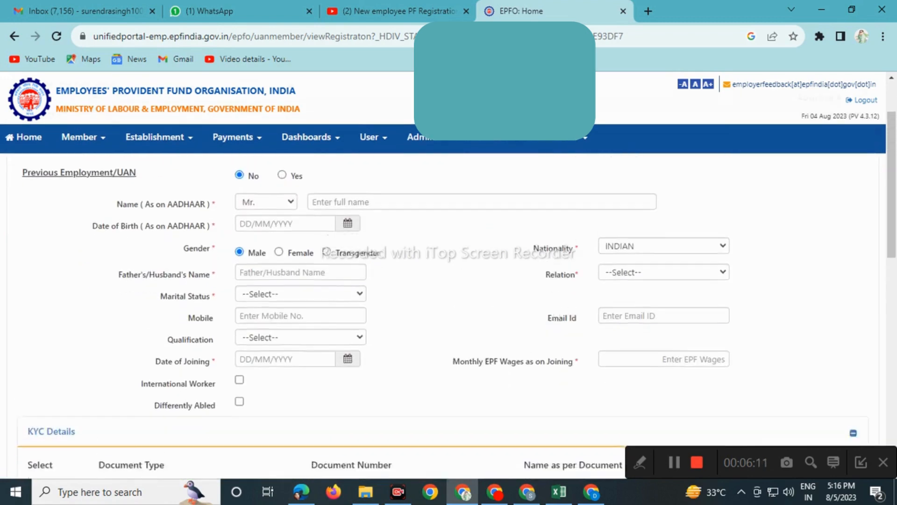
scroll(448, 304, down, 4)
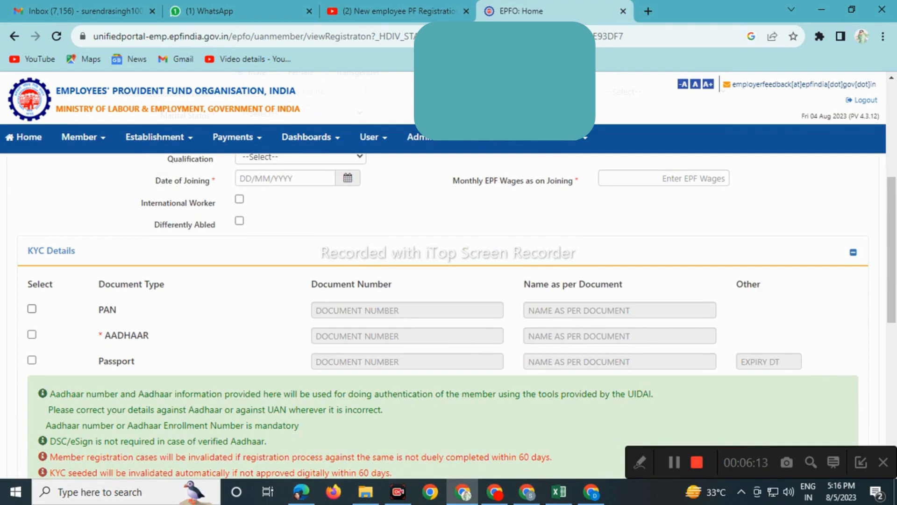
click(31, 309)
click(32, 334)
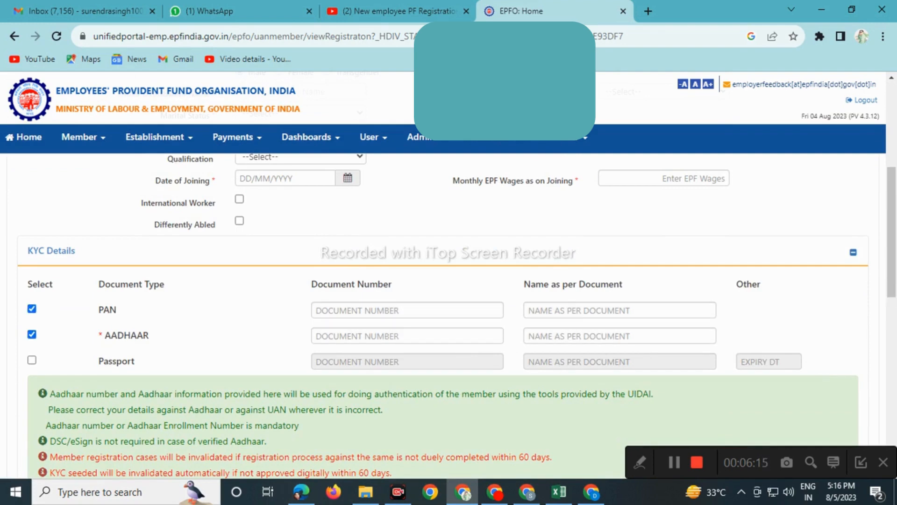
click(31, 309)
click(31, 335)
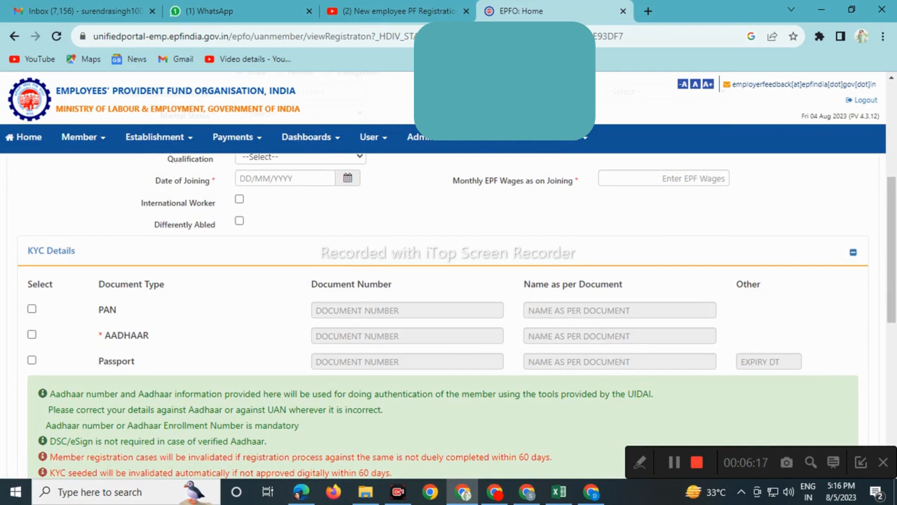
Step: Examine the KYC notes and the lists of member details pending for approval and in process of approval beneath the registration form
scroll(449, 299, down, 6)
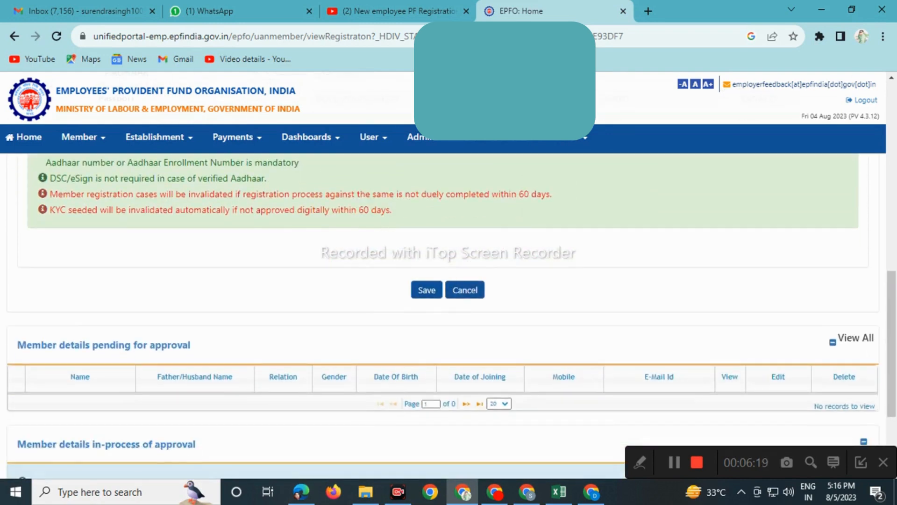
scroll(448, 299, down, 3)
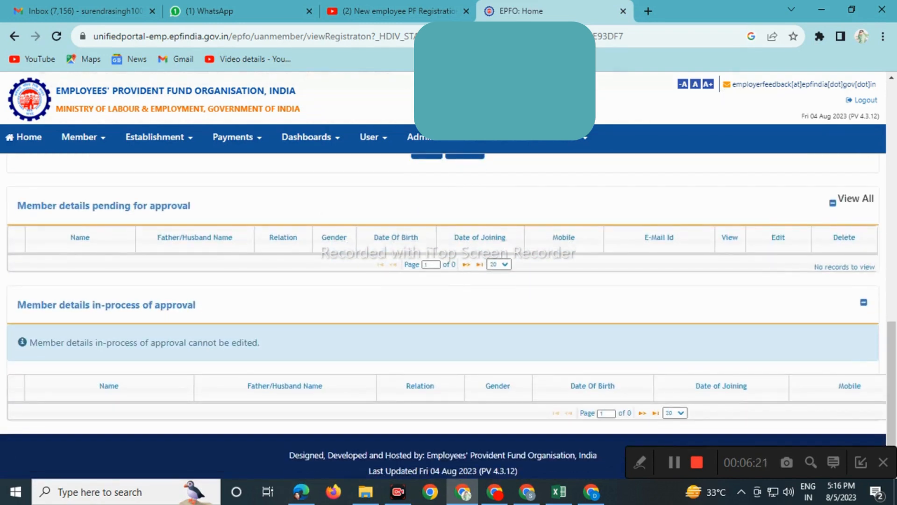
scroll(449, 299, up, 3)
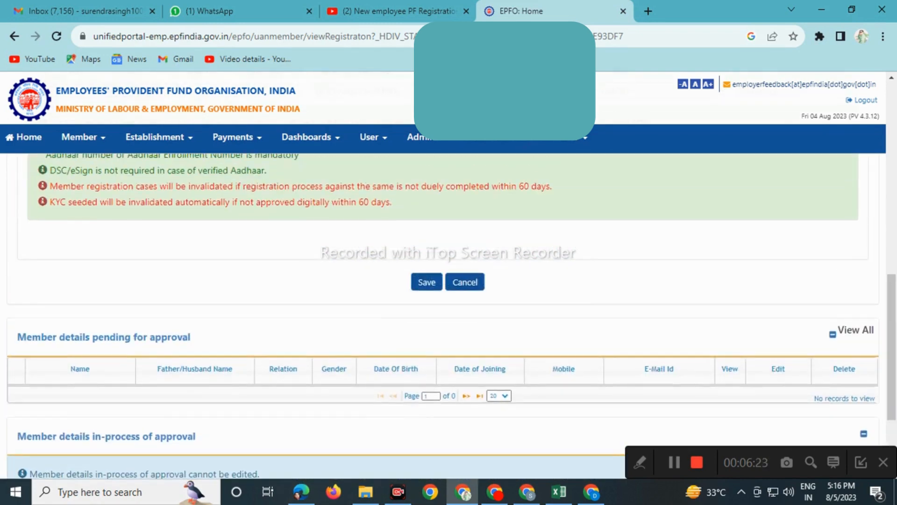
scroll(449, 299, down, 3)
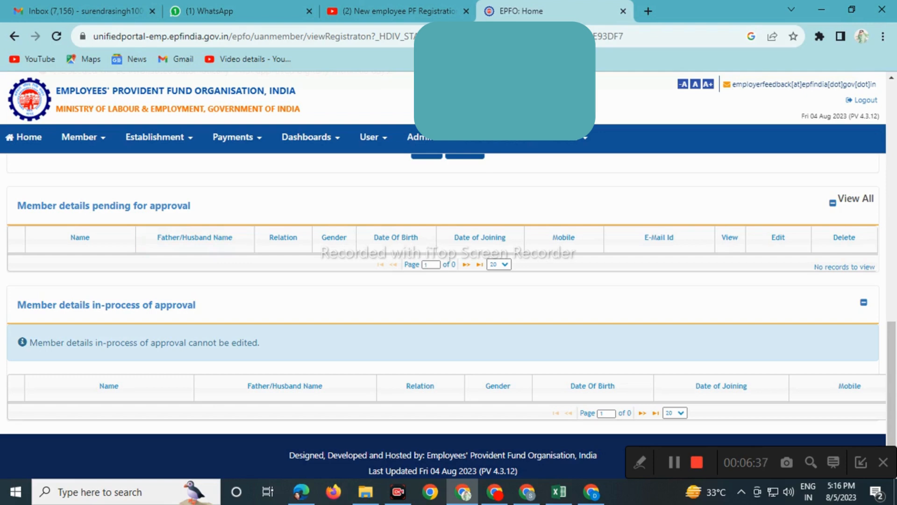
scroll(448, 315, up, 7)
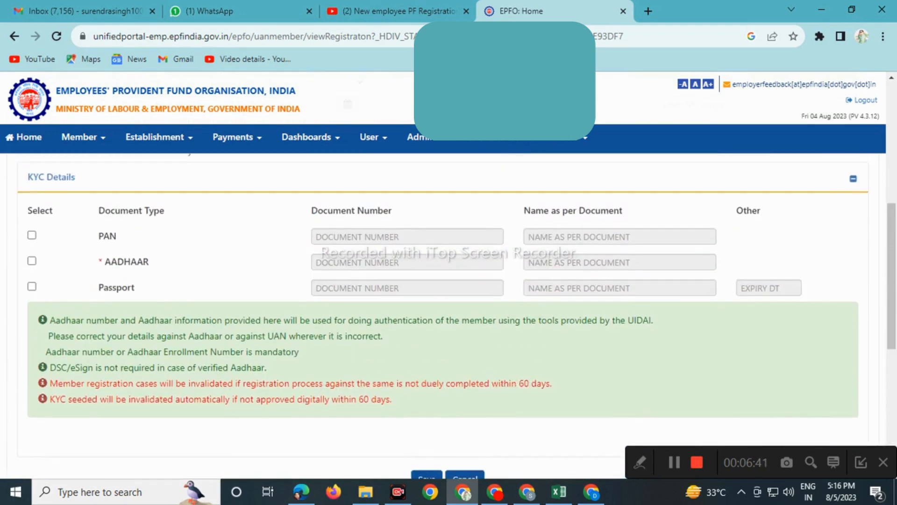
scroll(447, 316, up, 3)
scroll(448, 316, up, 4)
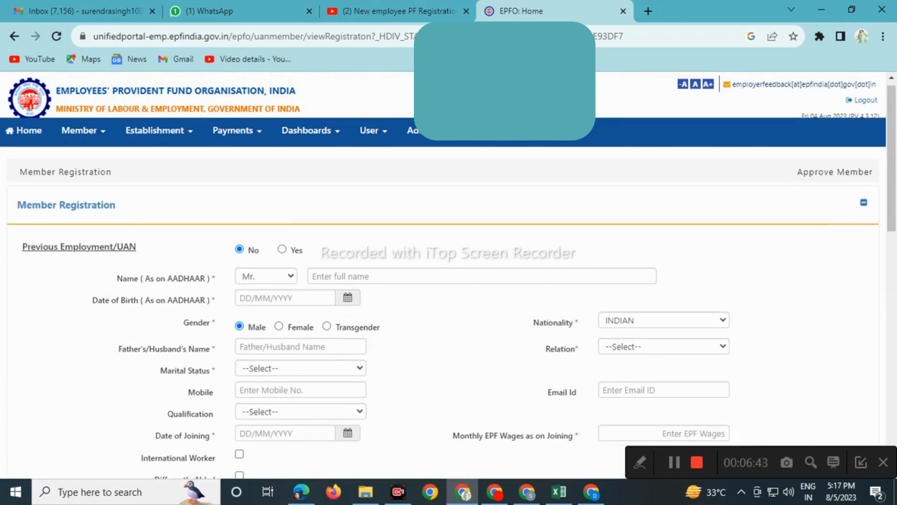
scroll(448, 316, up, 1)
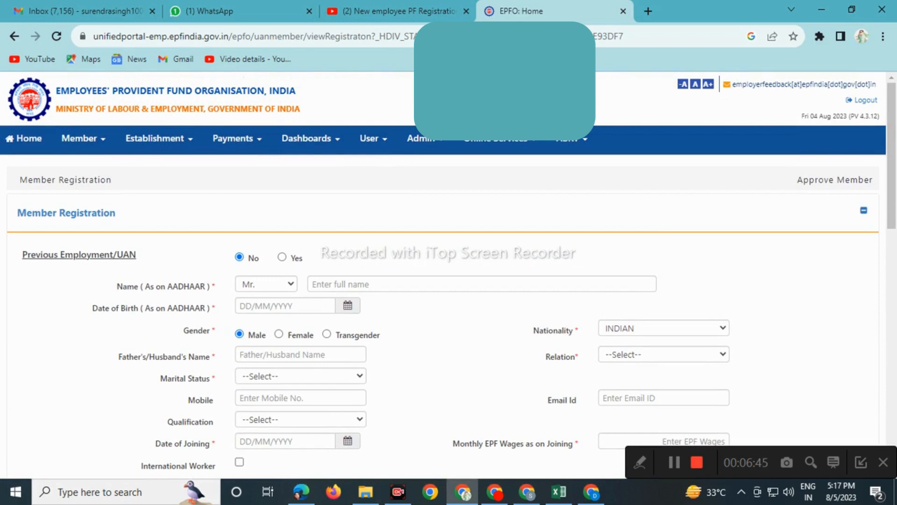
Step: Open the active member dashboard and try to search for members with KYC,e-Nomination available and AADHAAR set to ALL
mouse_move(311, 139)
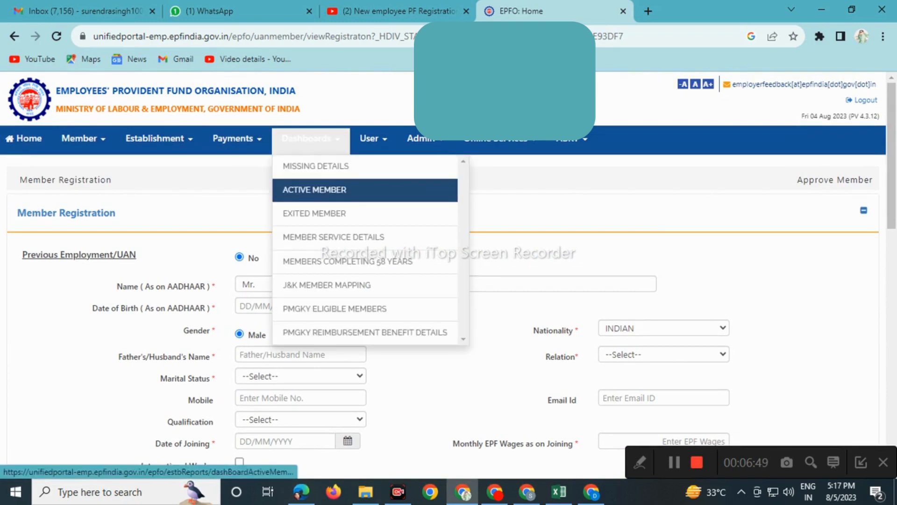
click(314, 190)
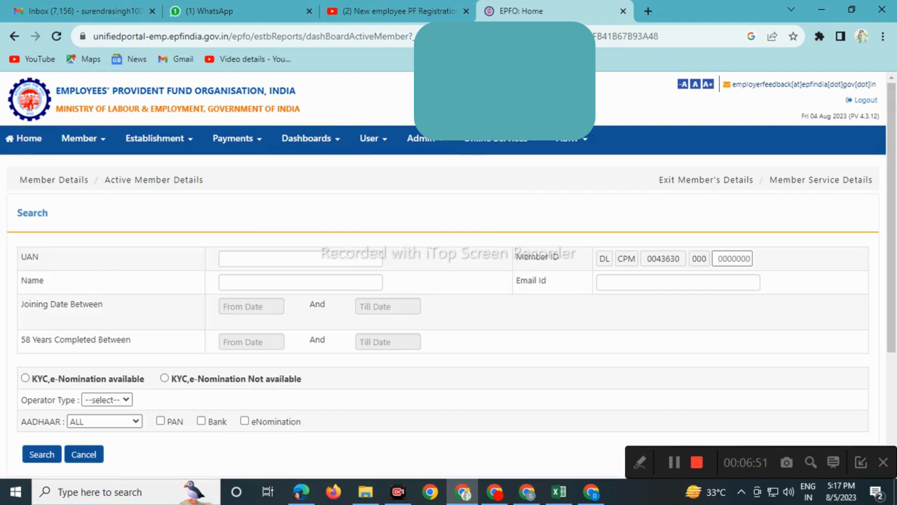
scroll(443, 281, down, 3)
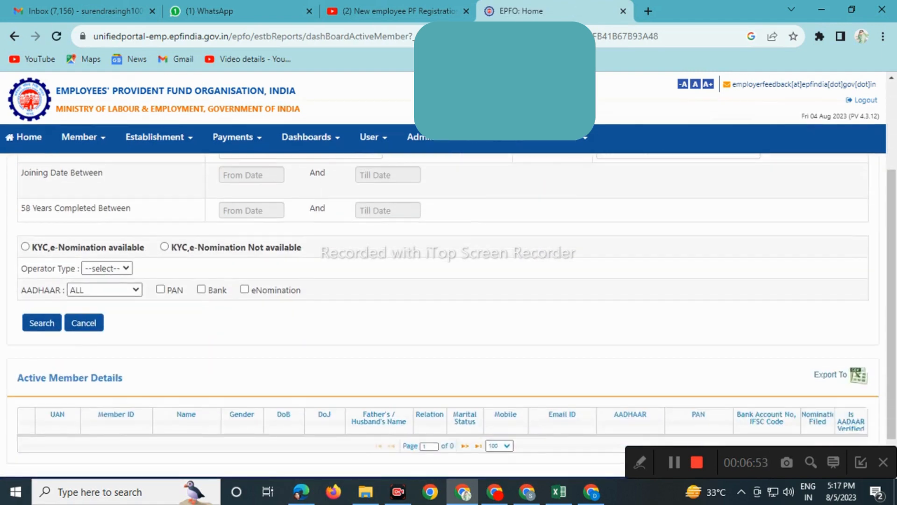
click(107, 268)
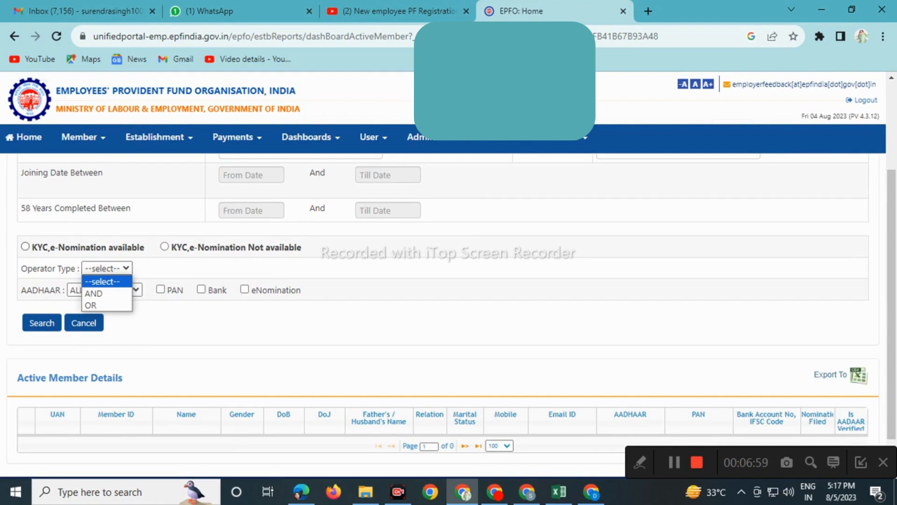
click(25, 246)
click(107, 269)
click(107, 268)
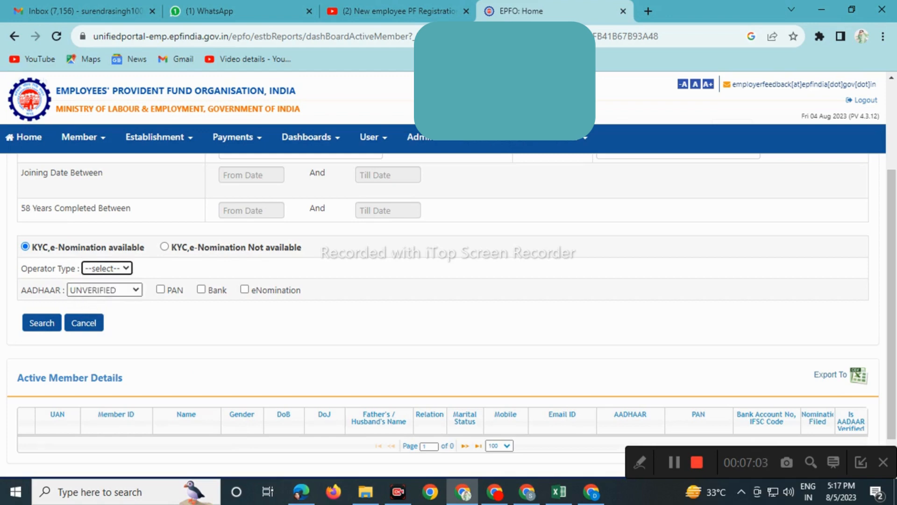
click(105, 290)
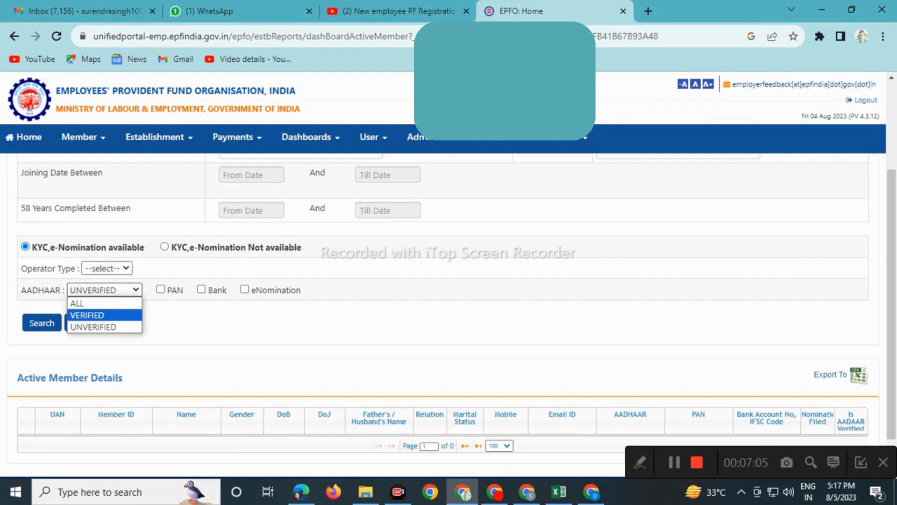
click(79, 303)
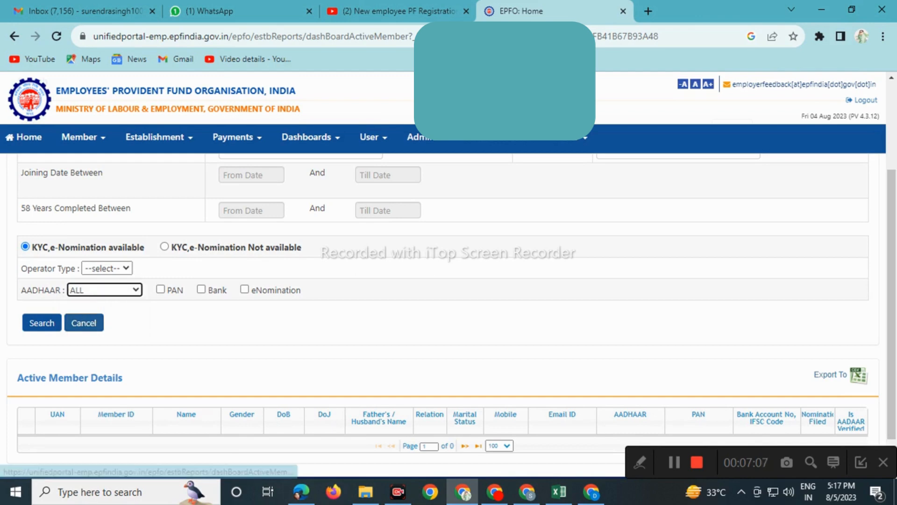
click(41, 322)
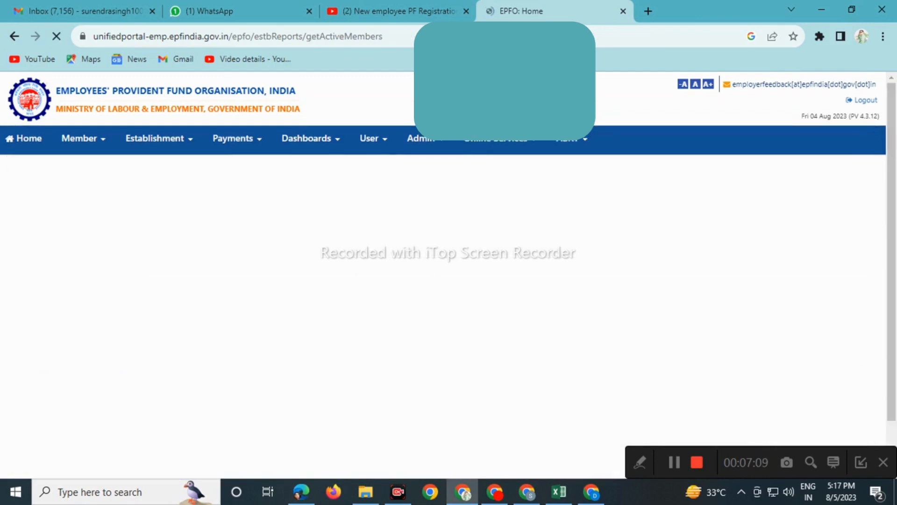
Step: Set the operator type to AND, search the active members with unverified AADHAAR and review the list
scroll(448, 299, down, 3)
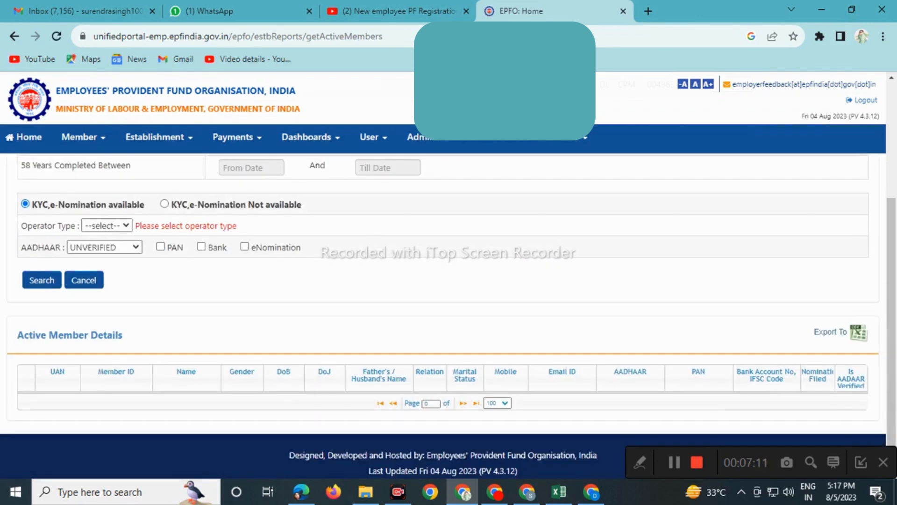
click(107, 226)
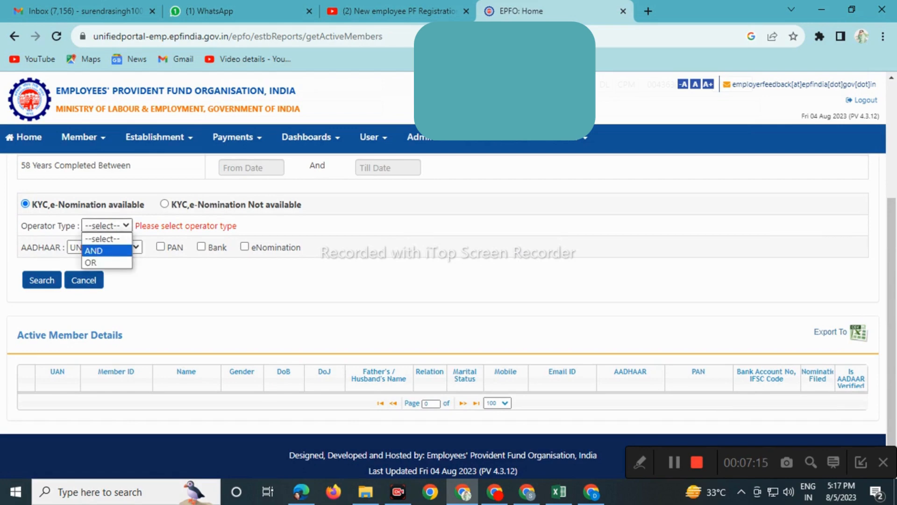
click(106, 251)
click(42, 281)
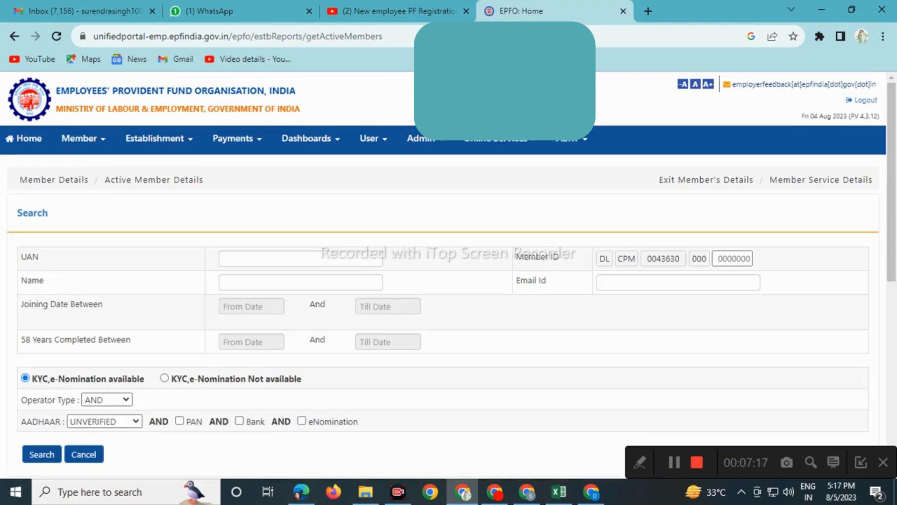
scroll(443, 315, down, 3)
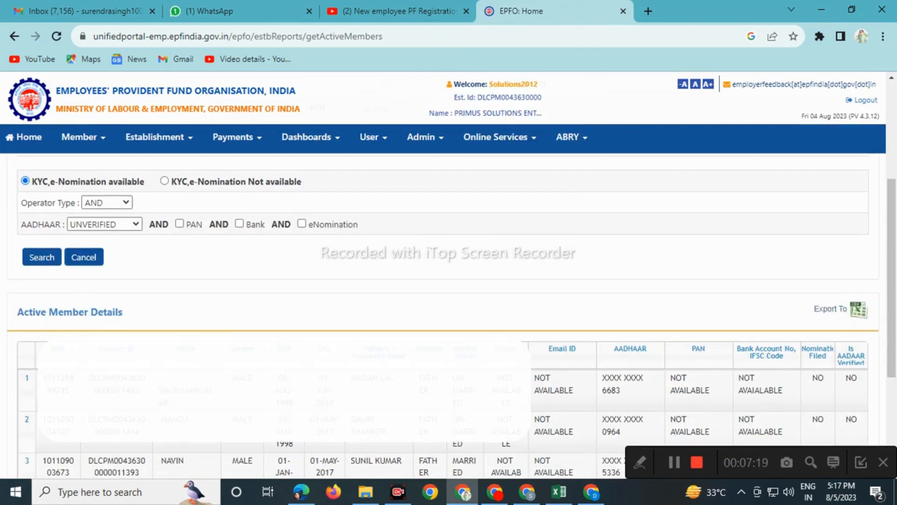
scroll(443, 327, down, 4)
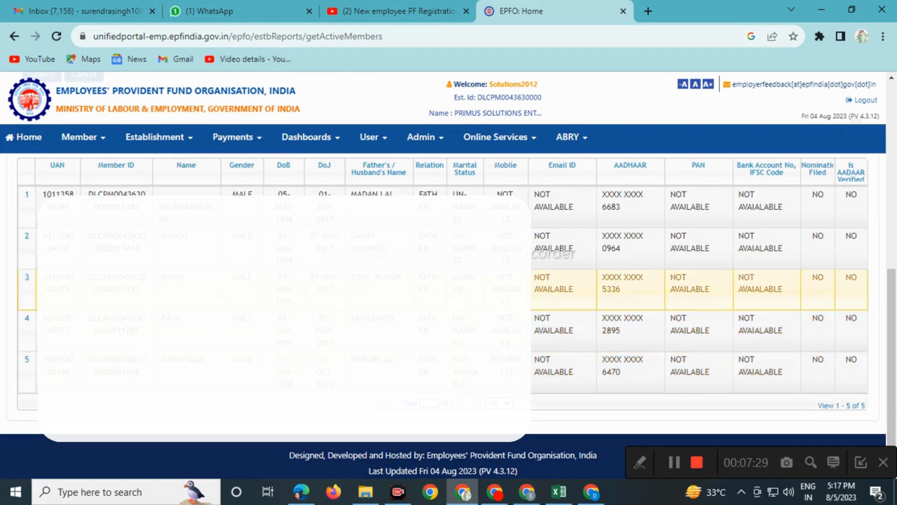
scroll(449, 286, up, 3)
scroll(449, 285, up, 3)
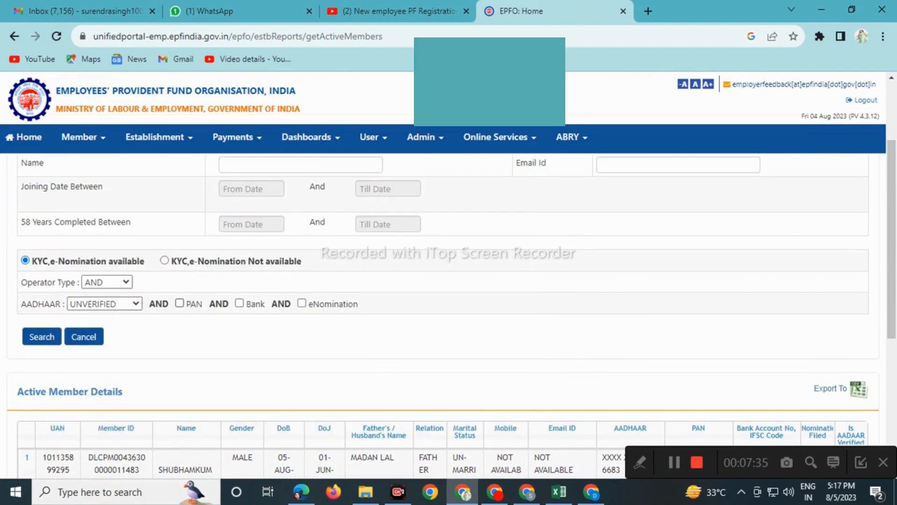
Step: Add the PAN criterion to the unverified AADHAAR filter and search the active members again
click(179, 303)
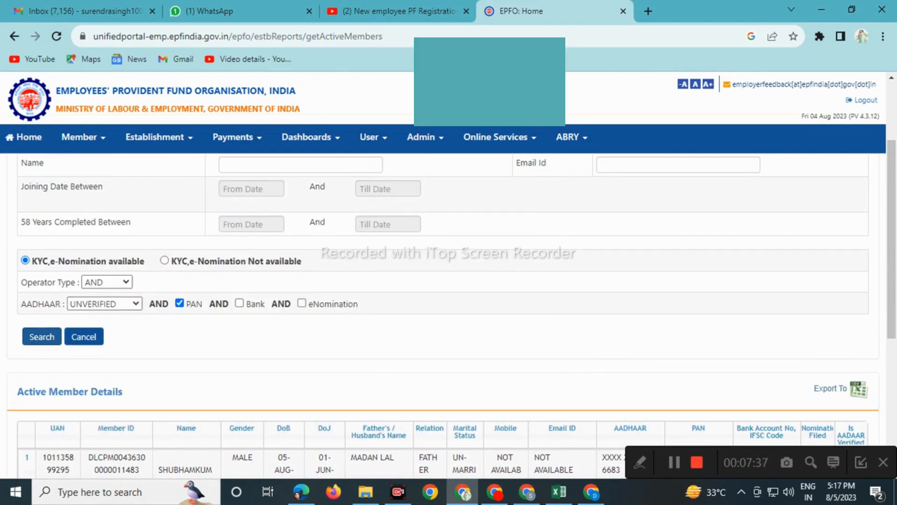
click(41, 336)
scroll(443, 299, down, 2)
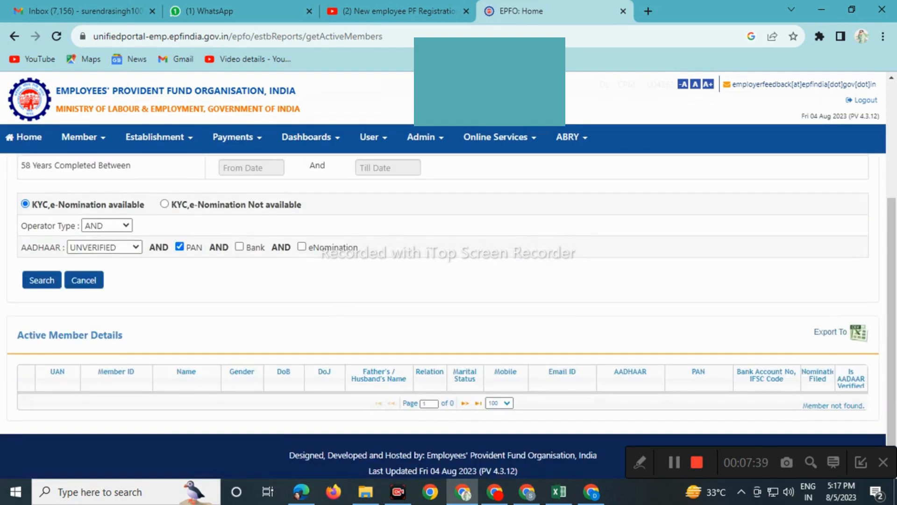
Step: Change the AADHAAR filter to VERIFIED with PAN included, search the active members and review the resulting list
scroll(443, 299, up, 1)
click(104, 313)
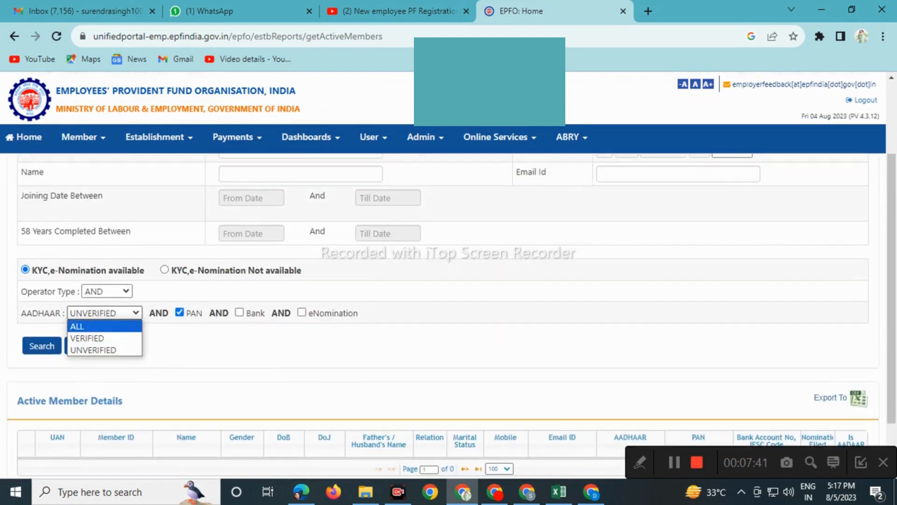
click(89, 339)
click(42, 346)
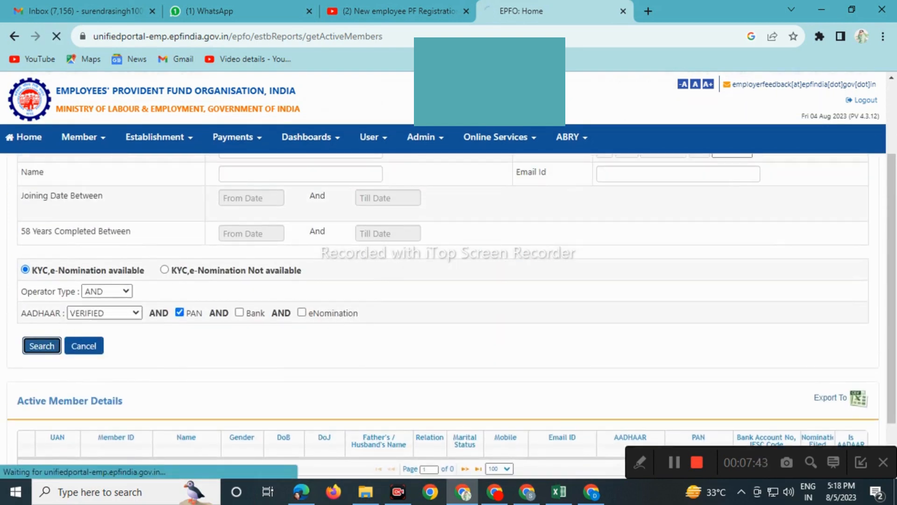
scroll(443, 299, down, 10)
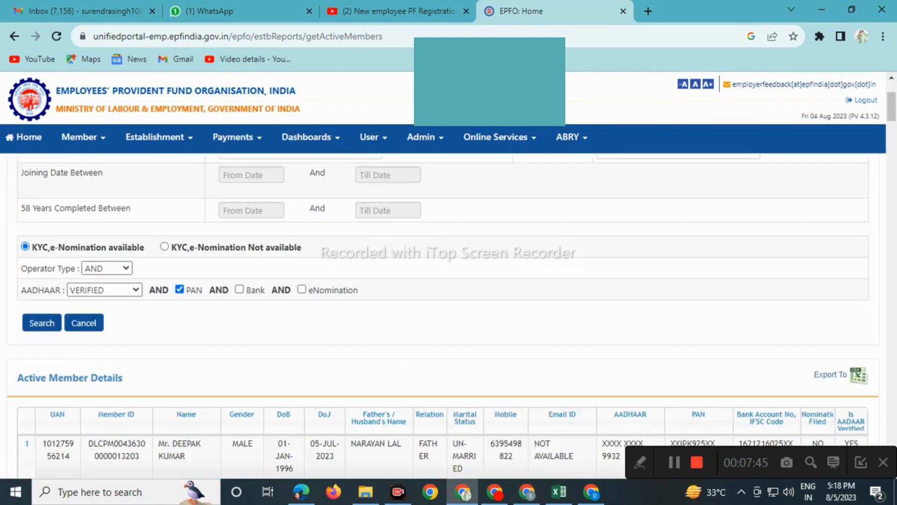
scroll(444, 346, up, 2)
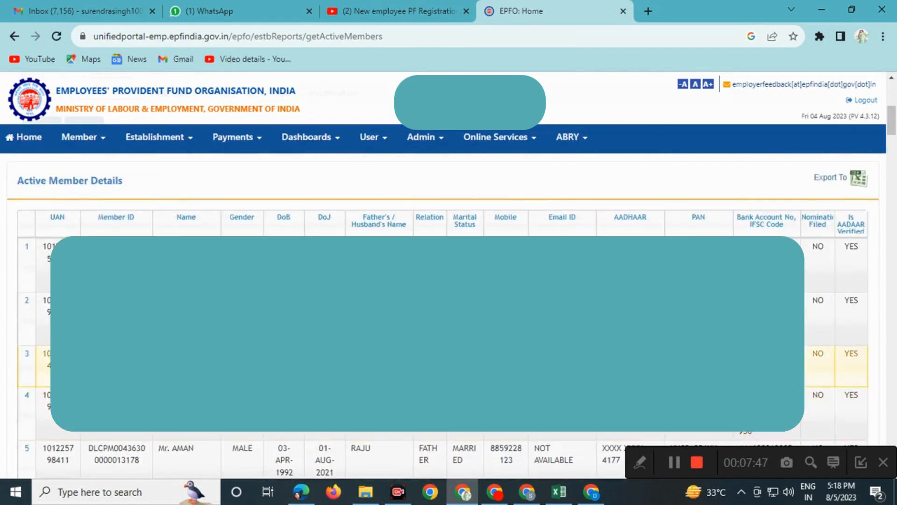
scroll(443, 346, down, 3)
scroll(443, 299, up, 3)
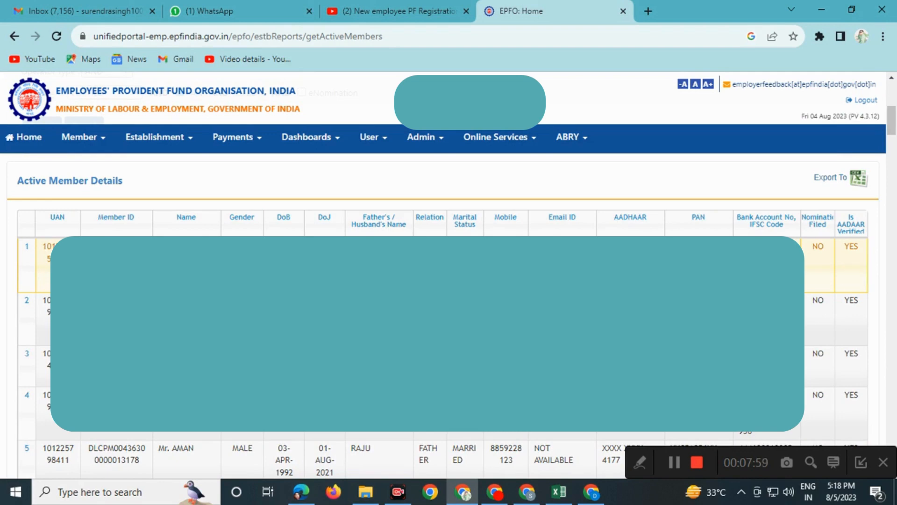
scroll(443, 252, up, 3)
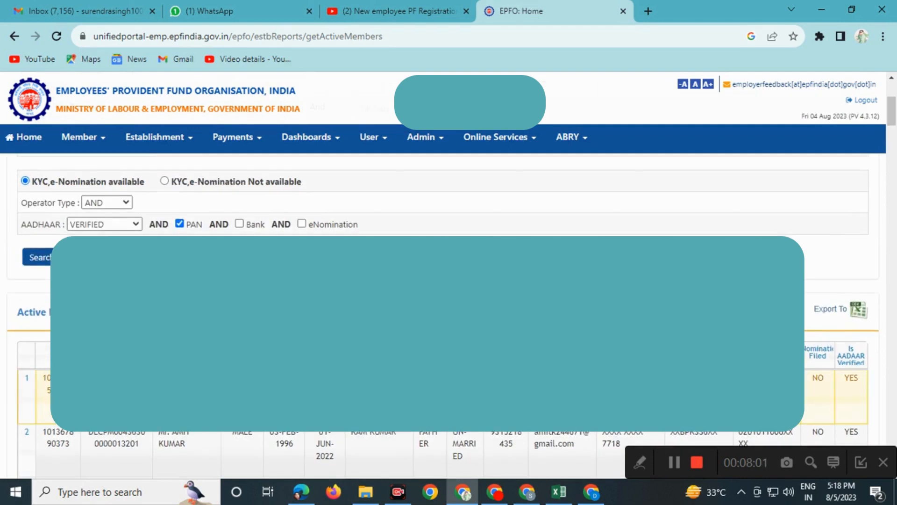
Step: Copy the first listed member's UAN, look it up on the member profile page and review the profile details
drag(43, 378, 70, 391)
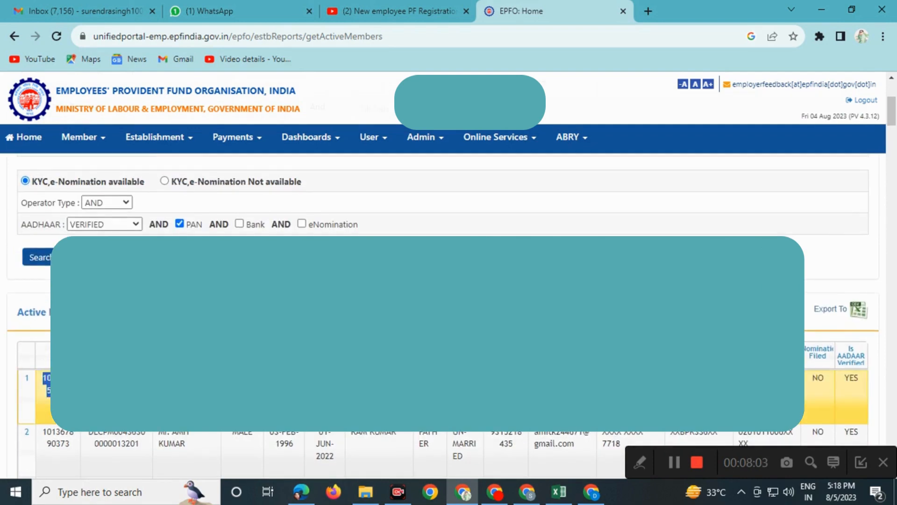
scroll(443, 280, up, 5)
click(84, 137)
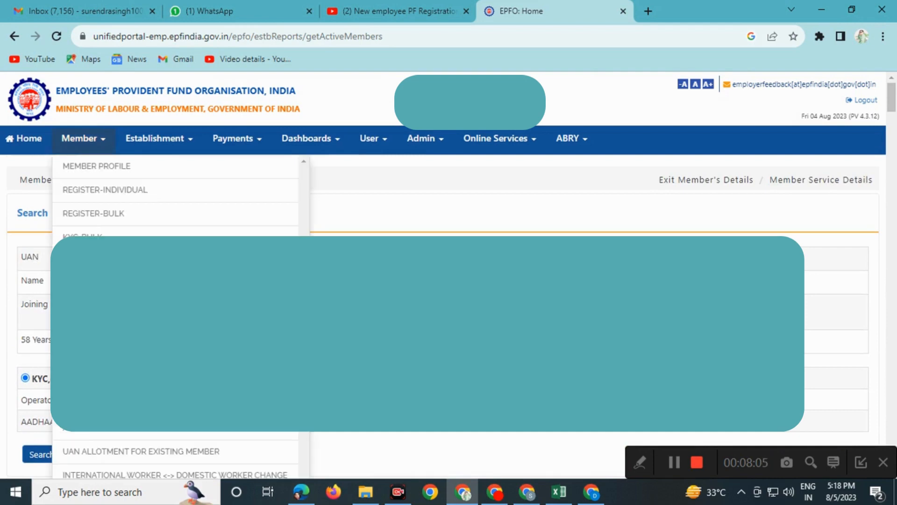
click(96, 166)
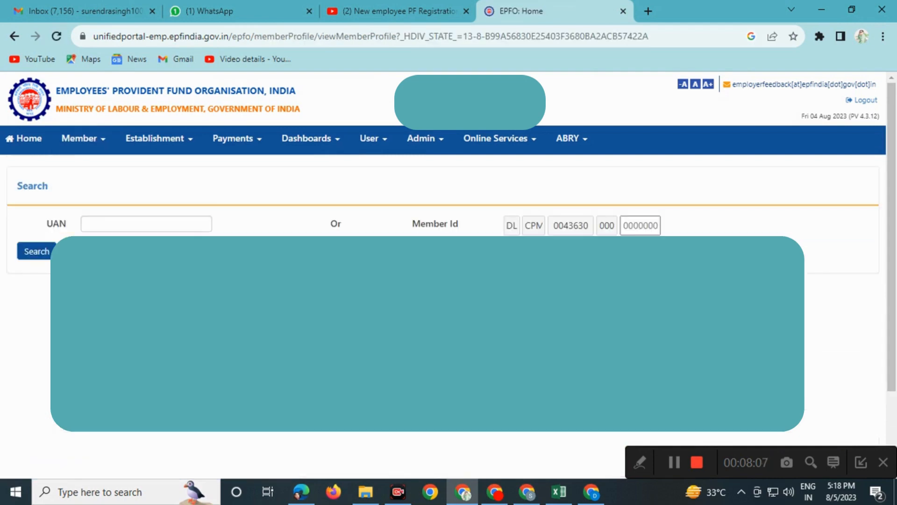
key(ctrl+v)
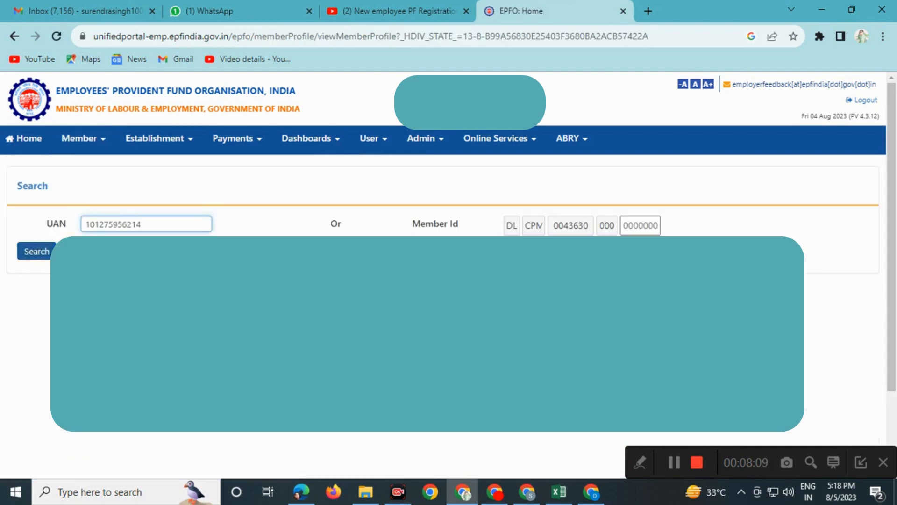
click(51, 252)
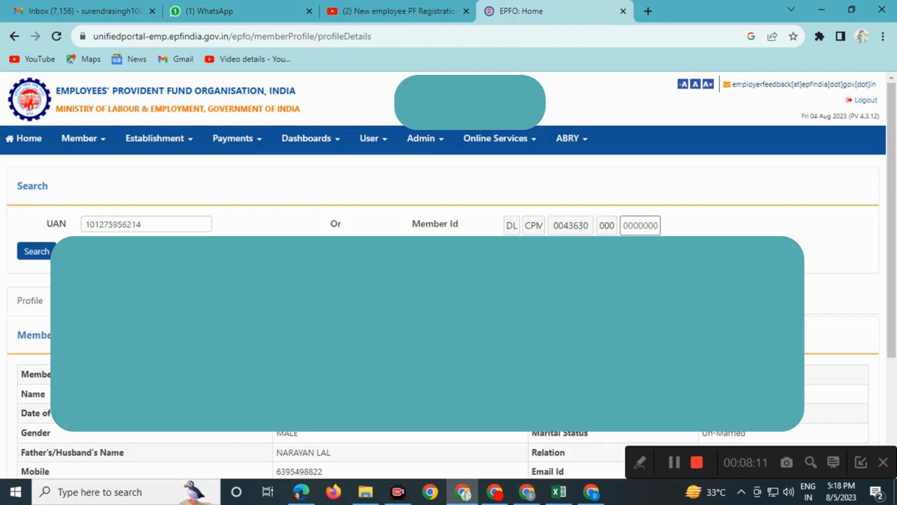
scroll(449, 281, down, 3)
scroll(449, 281, up, 3)
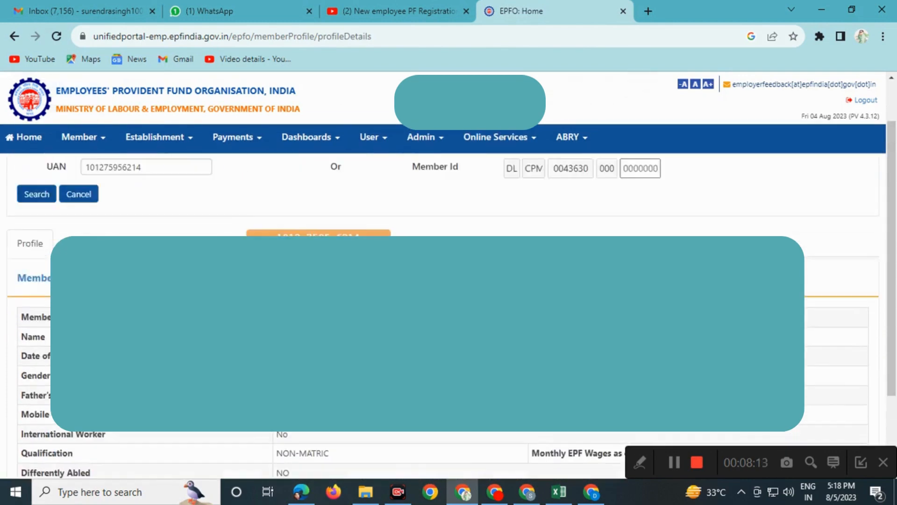
Step: Review the member's missing details section, comparing it with the main profile information
click(95, 270)
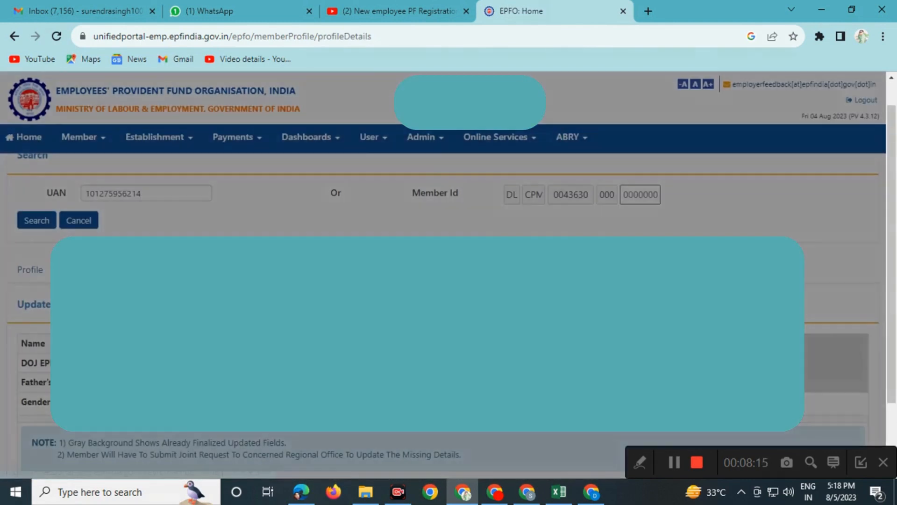
scroll(444, 299, down, 2)
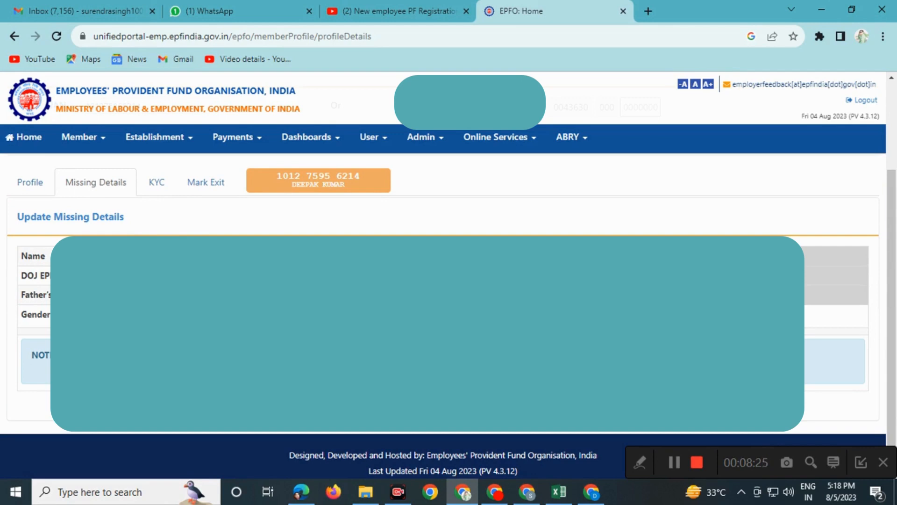
scroll(448, 304, up, 3)
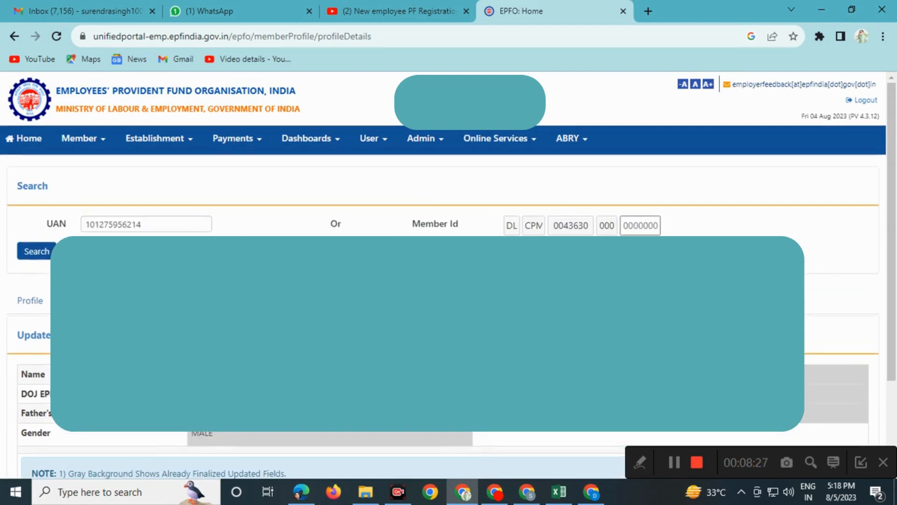
click(41, 300)
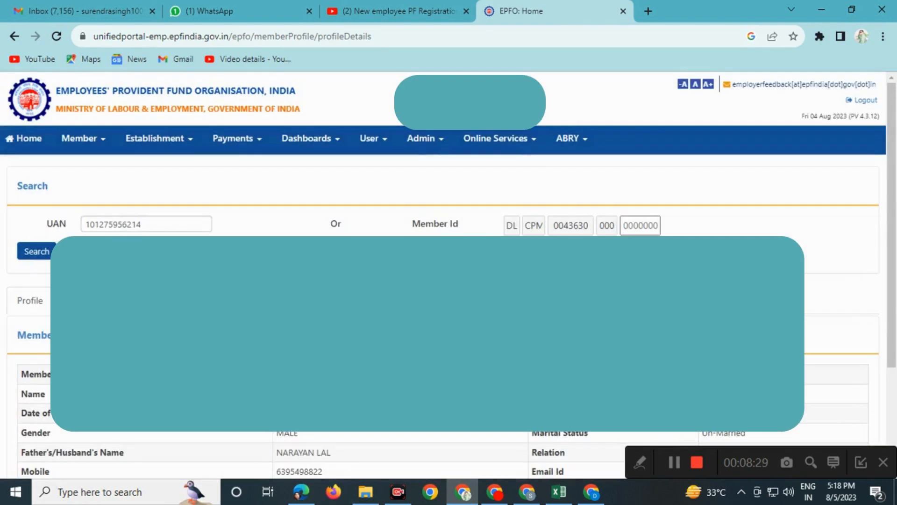
click(96, 301)
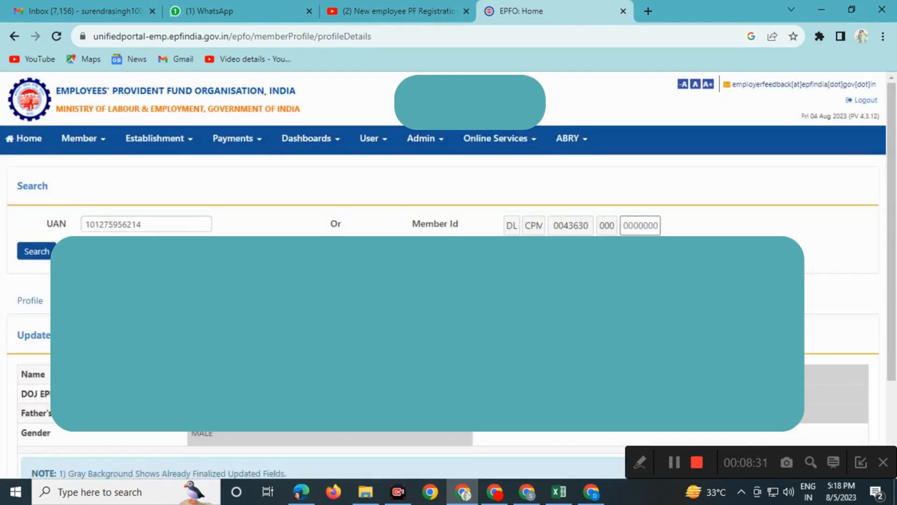
scroll(443, 304, down, 3)
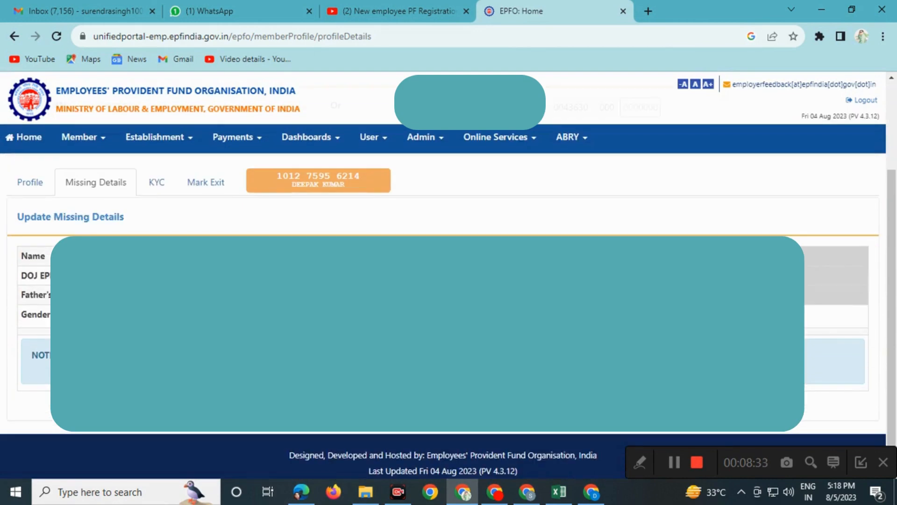
scroll(443, 304, up, 3)
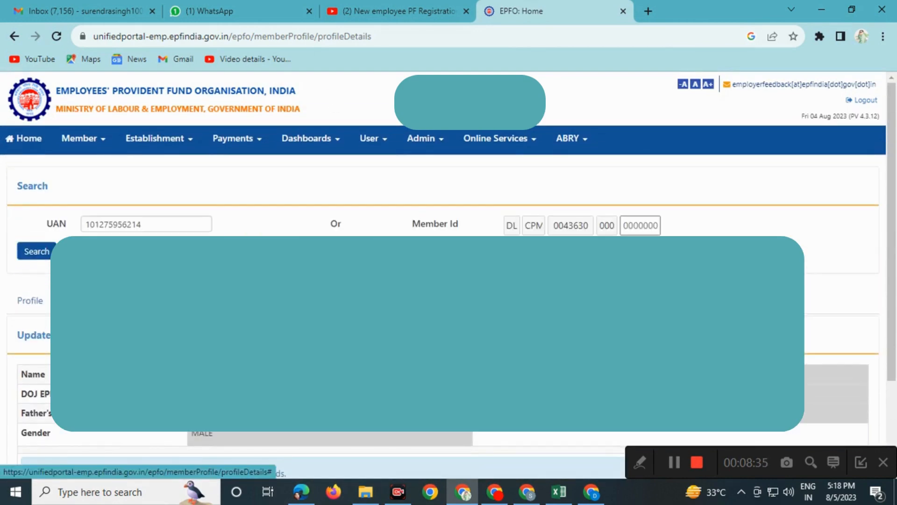
Step: Open the member's KYC section and examine the document entry form and the pending and approved KYC records
click(154, 301)
scroll(443, 304, down, 4)
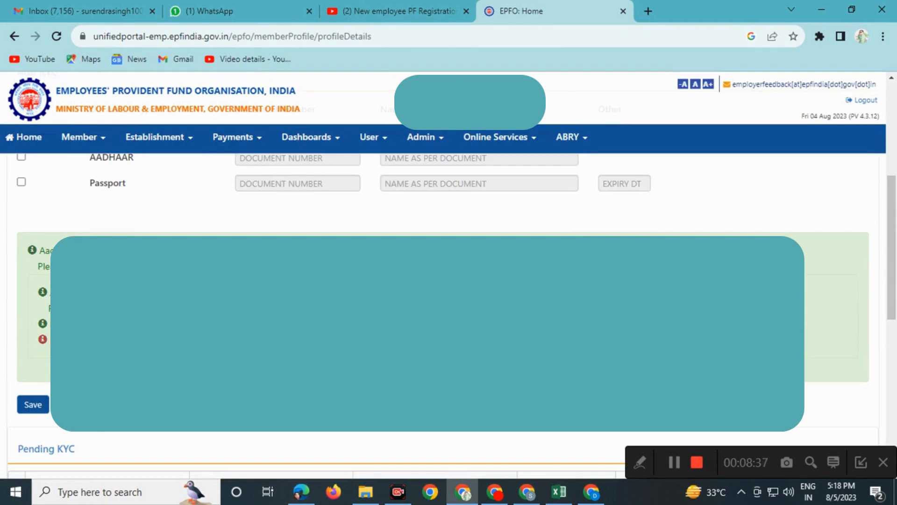
scroll(443, 304, down, 4)
scroll(443, 303, down, 2)
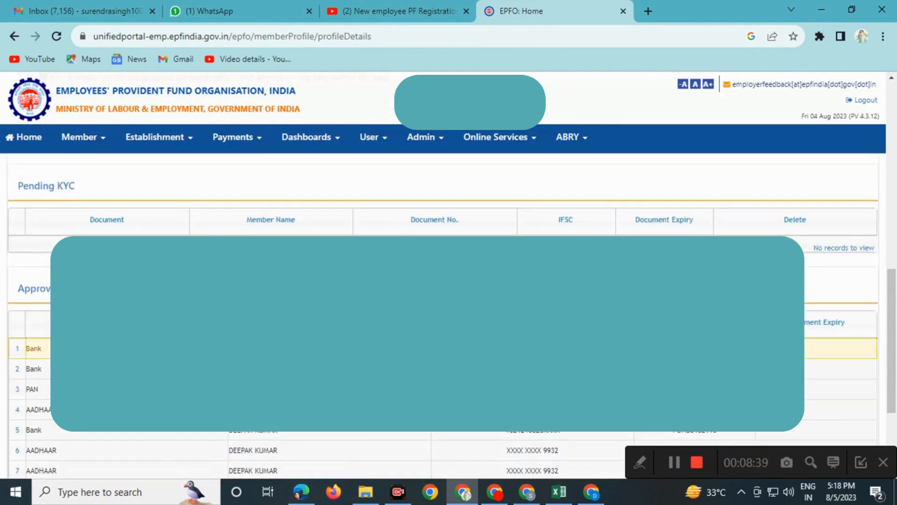
scroll(443, 348, down, 5)
scroll(443, 348, up, 5)
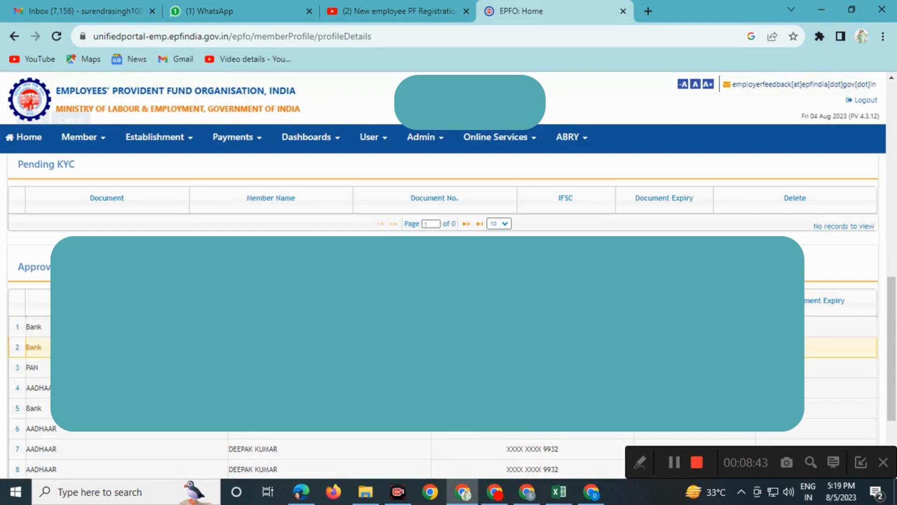
scroll(444, 348, down, 3)
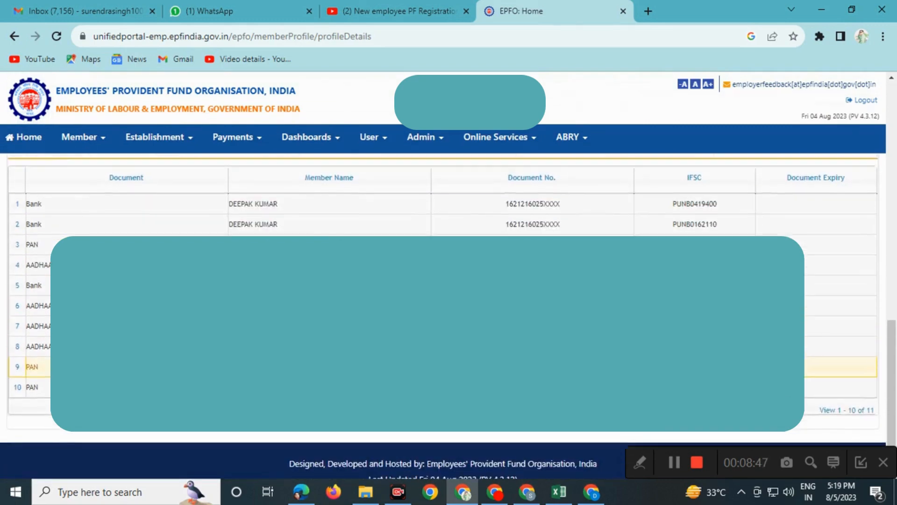
scroll(443, 349, up, 10)
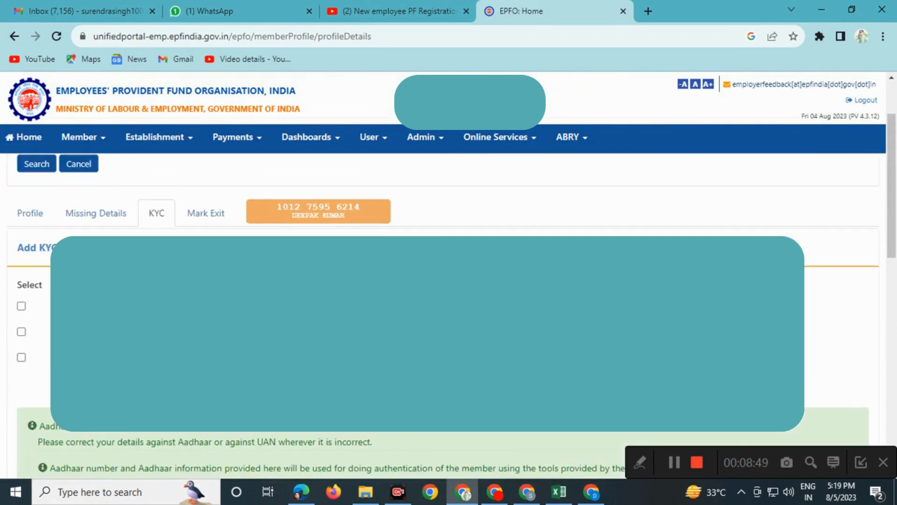
Step: View the member's Mark Exit section, then return to the member's profile details and look through them
click(205, 213)
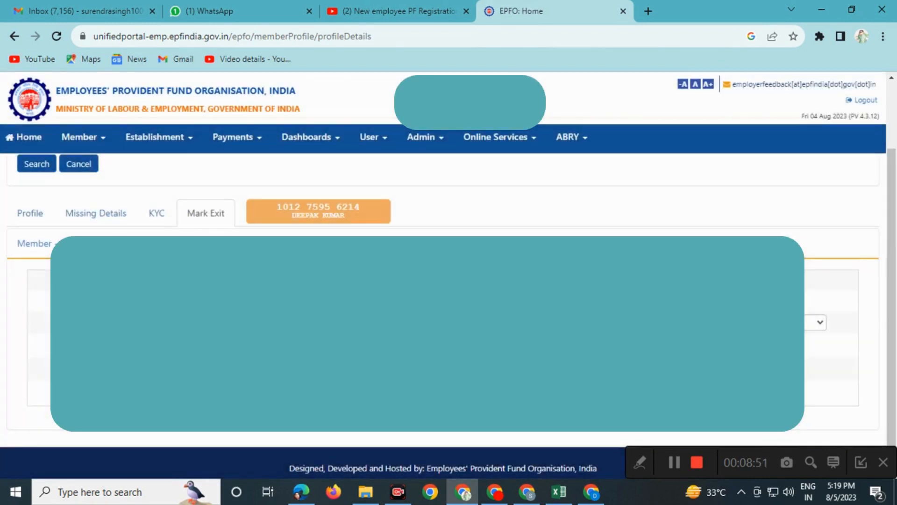
click(30, 213)
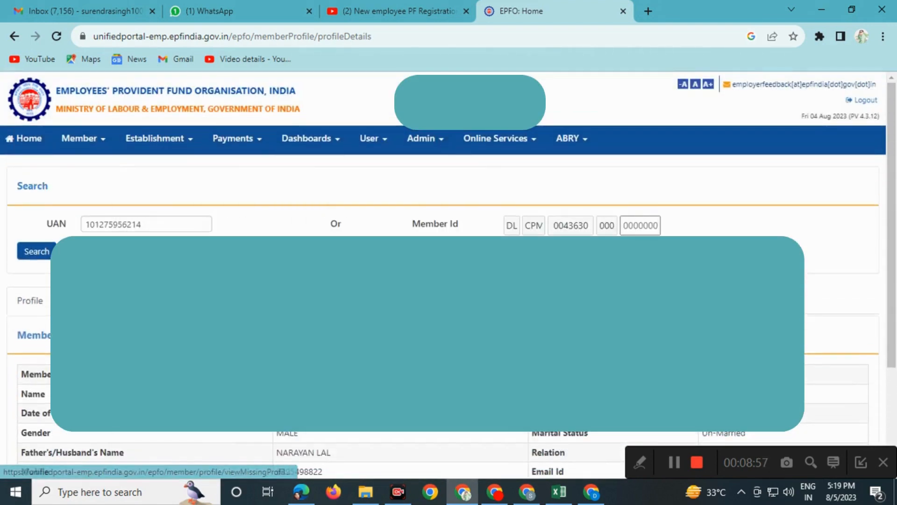
mouse_move(83, 139)
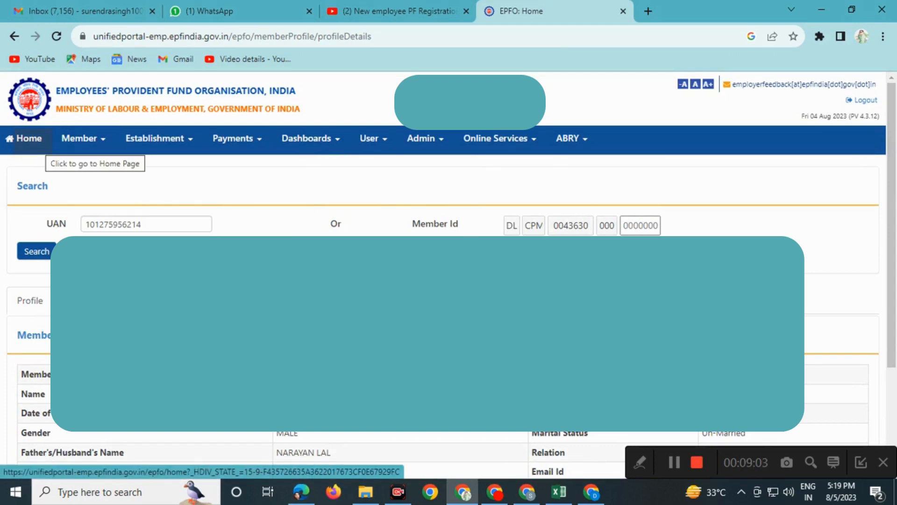
scroll(427, 327, down, 3)
scroll(427, 328, up, 3)
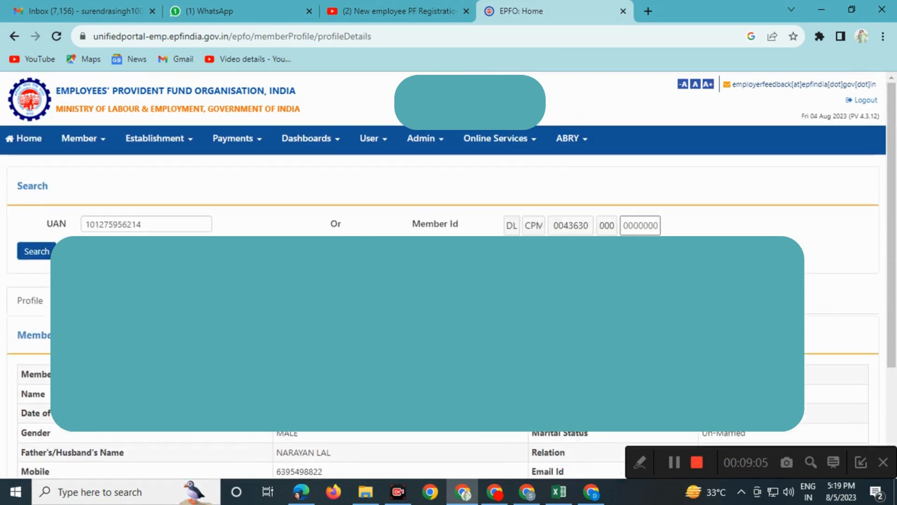